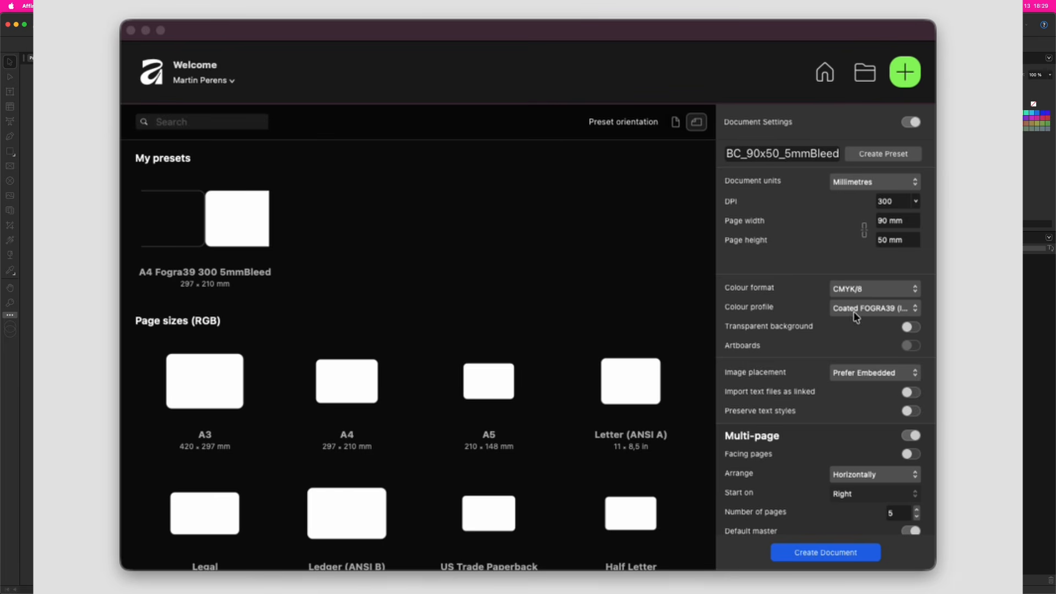
Step: Turn off multi-page in the new document settings and save them as the preset BC_90x50_5mmBleed
scroll(856, 395, "down", 5)
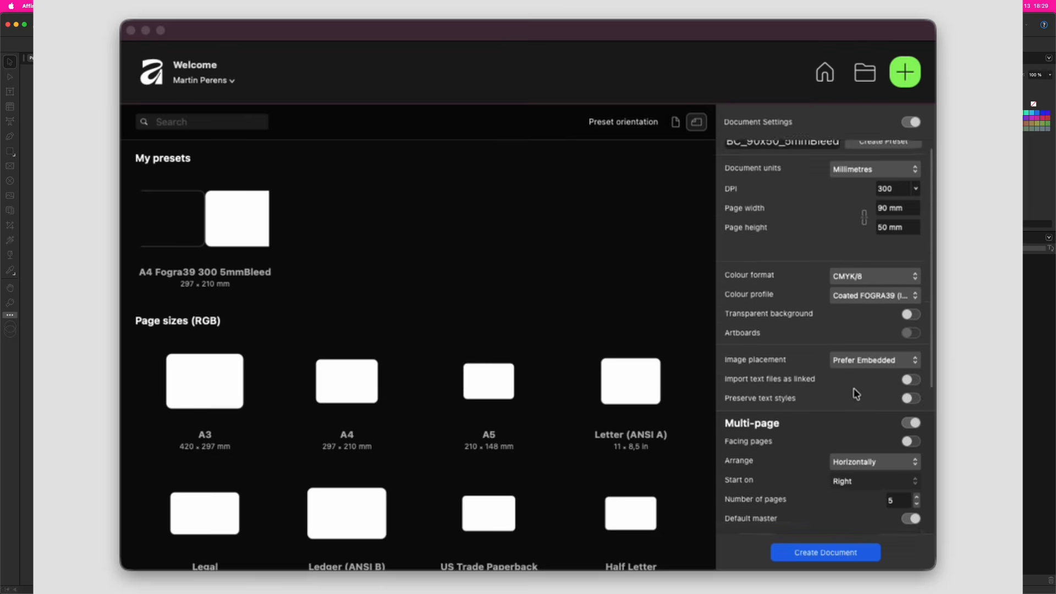
left_click(909, 332)
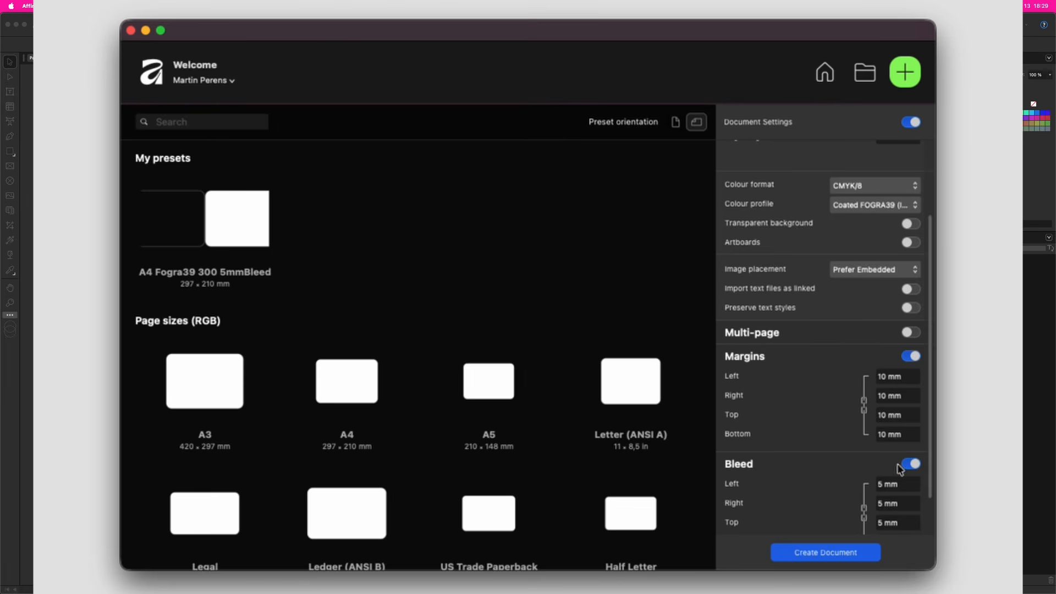
scroll(825, 413, "down", 3)
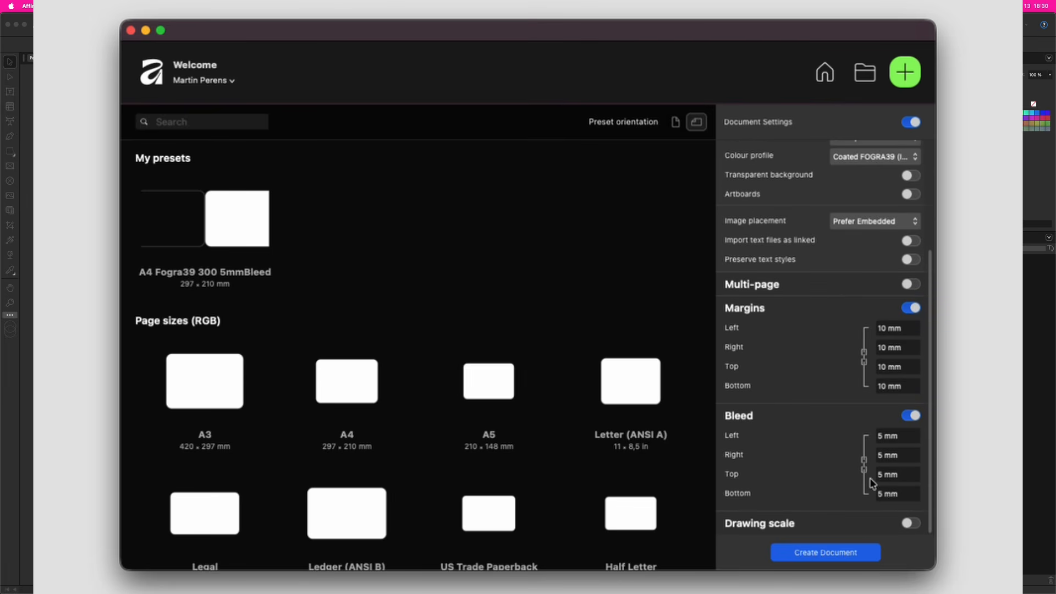
scroll(837, 292, "up", 10)
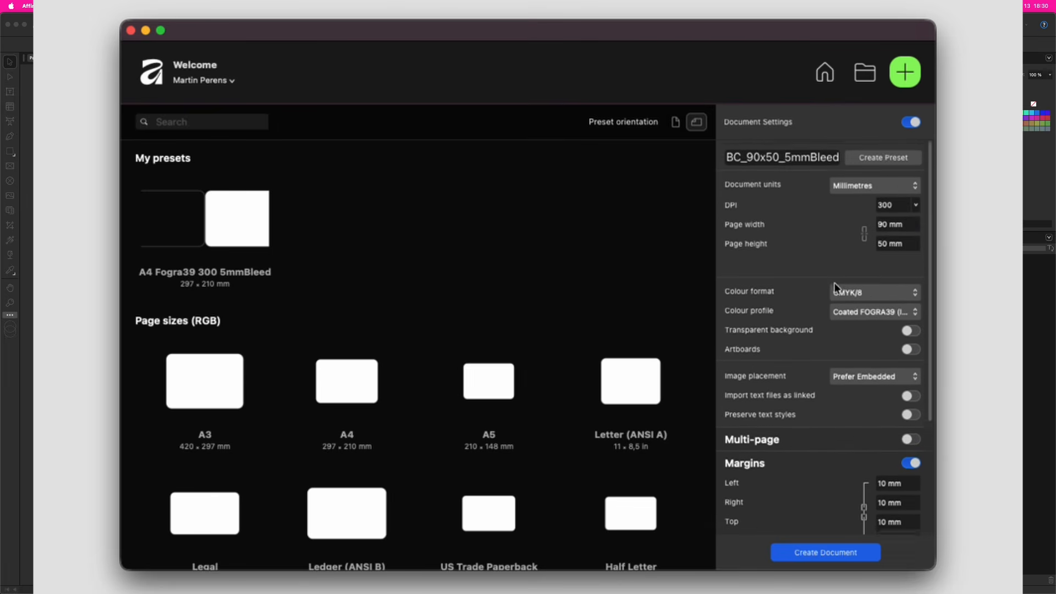
left_click(877, 155)
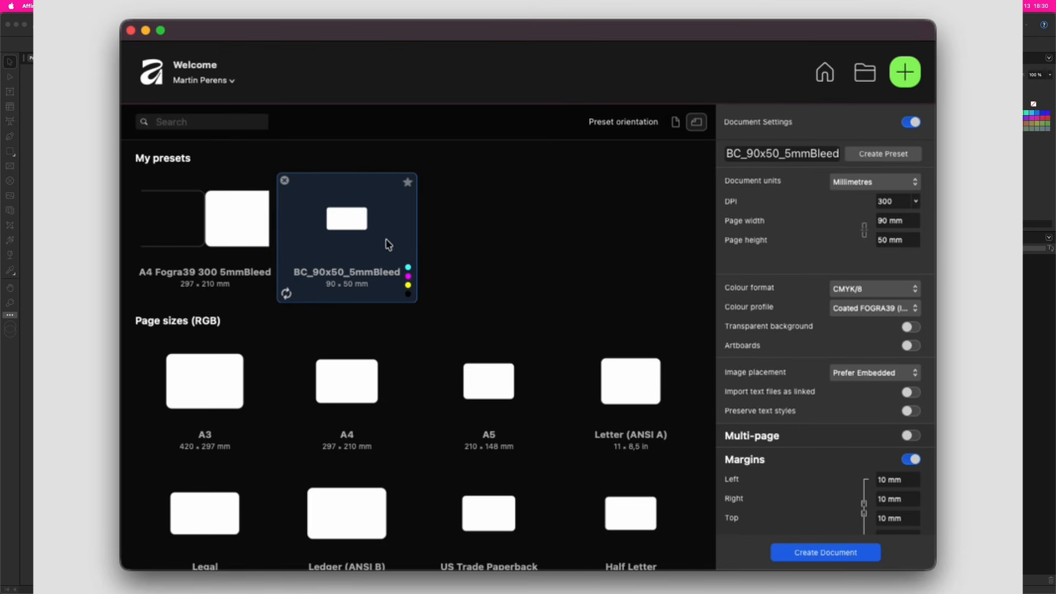
Step: Create the 90 x 50 mm document and switch to the Layout workspace
left_click(822, 552)
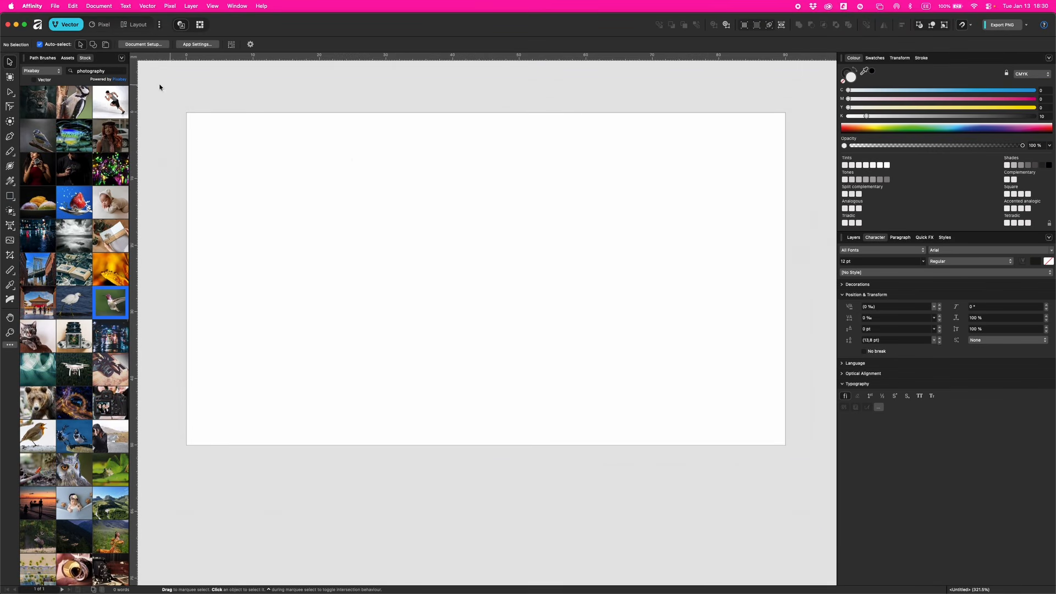
left_click(138, 25)
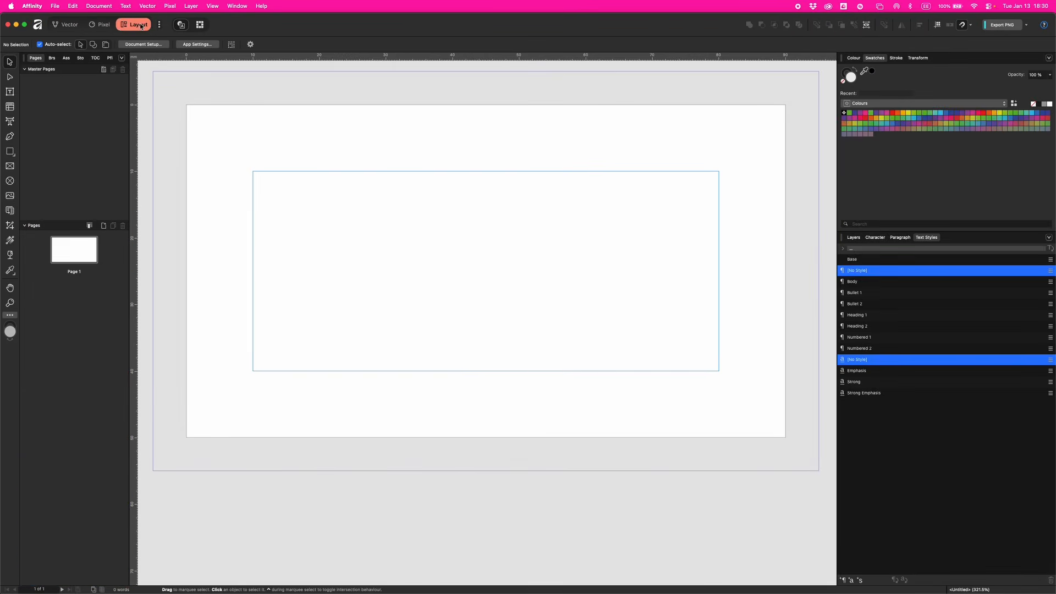
Step: Export the document as a template named BC_Template in the Templates folder
left_click(56, 7)
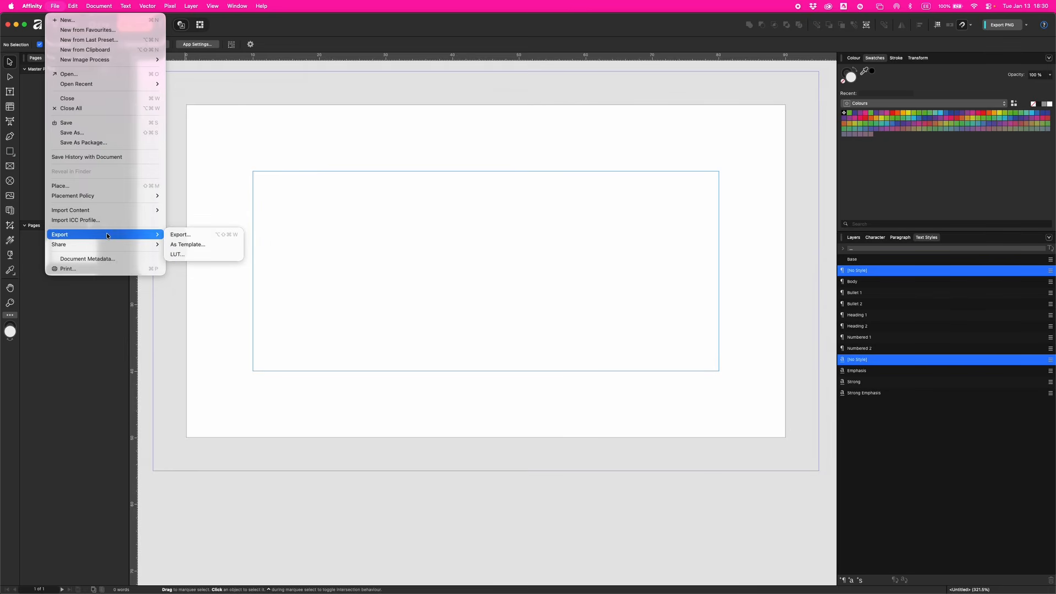
left_click(403, 275)
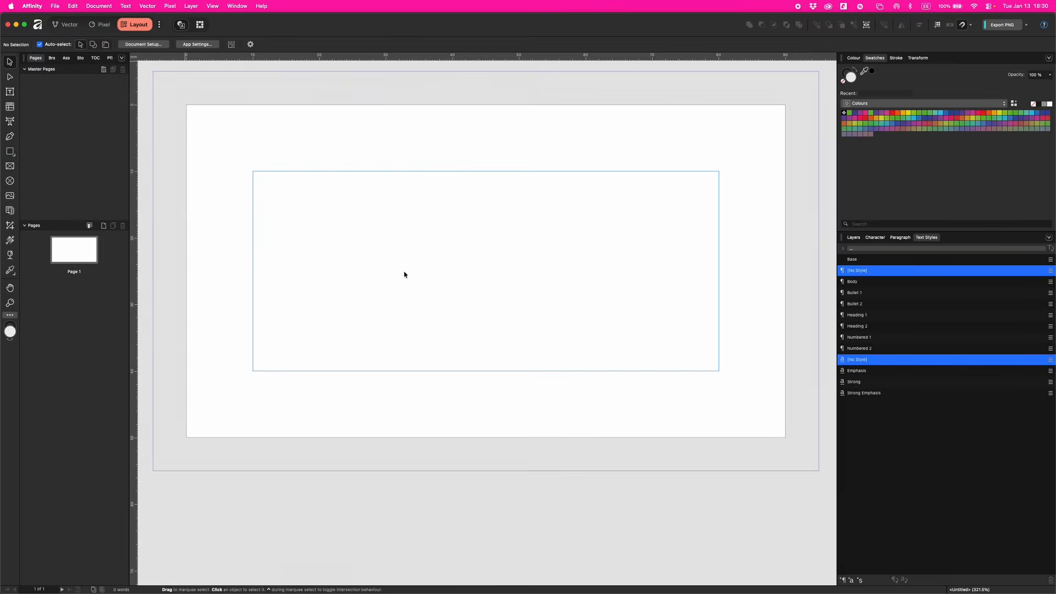
key("super+s")
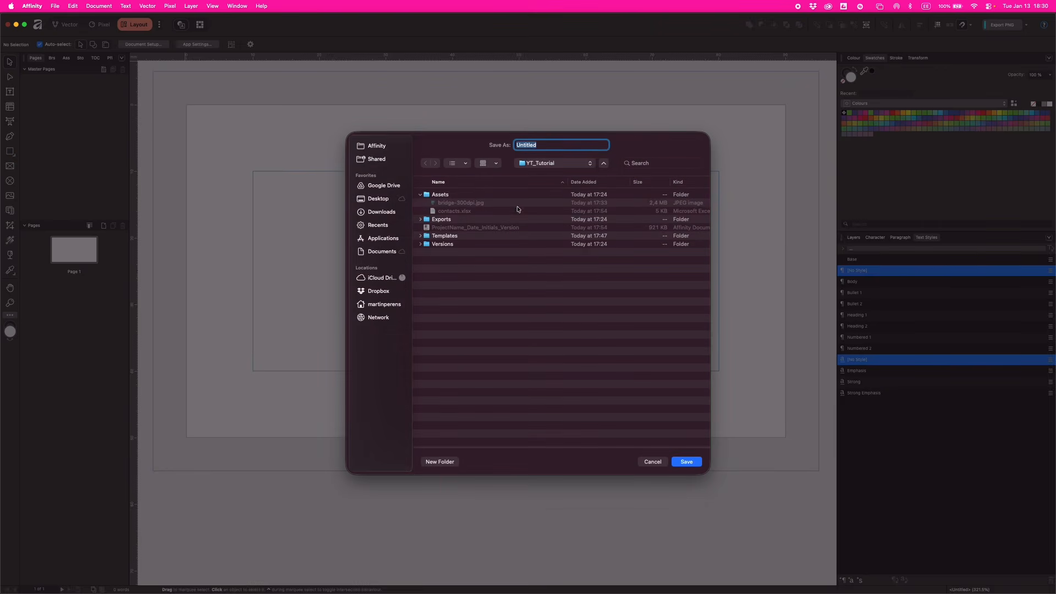
left_click(429, 237)
double_click(429, 238)
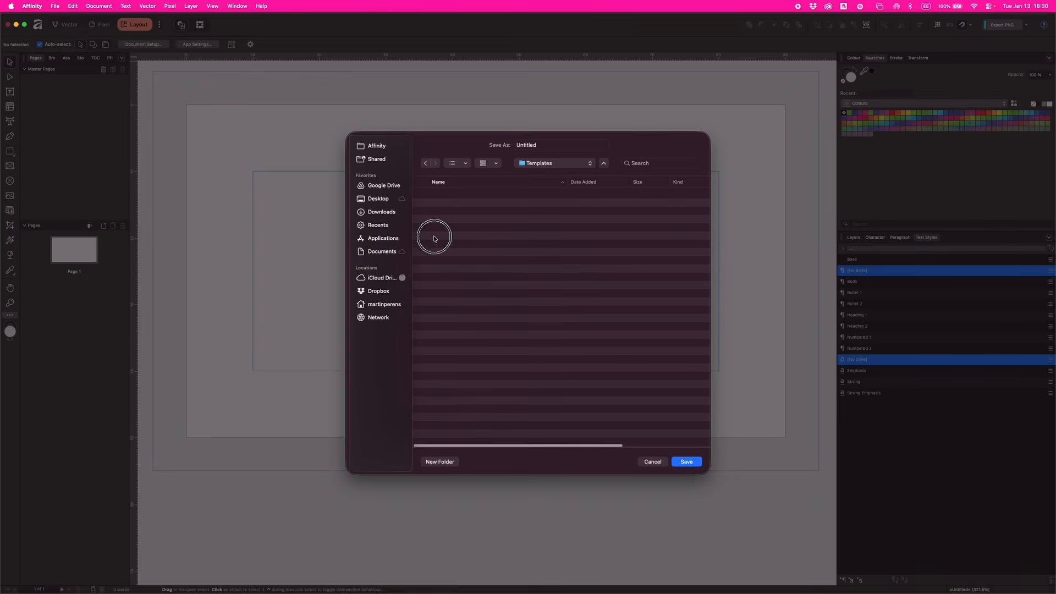
double_click(545, 145)
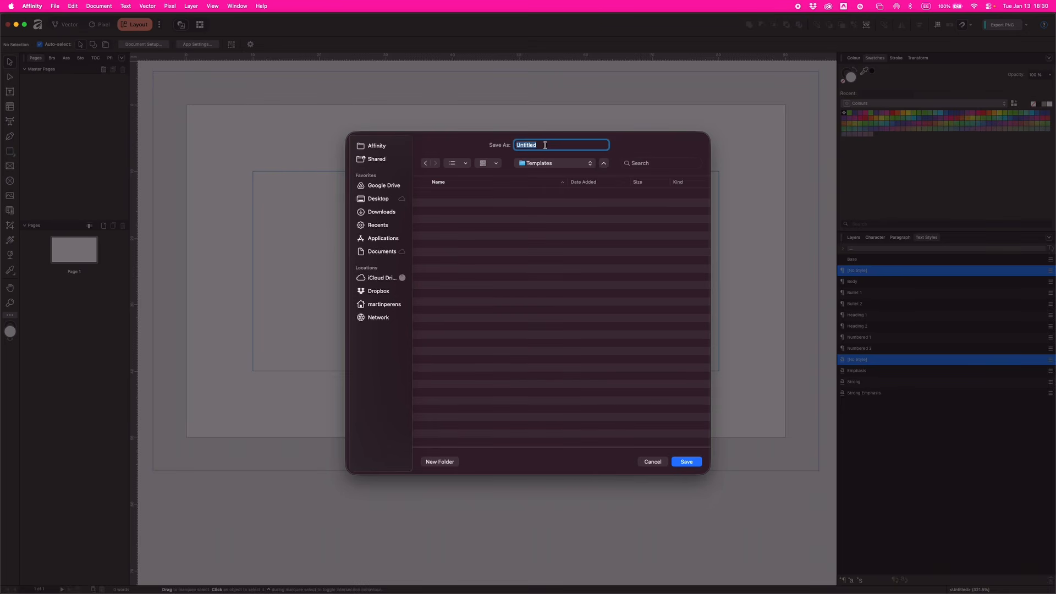
type("BC_Template")
key("Return")
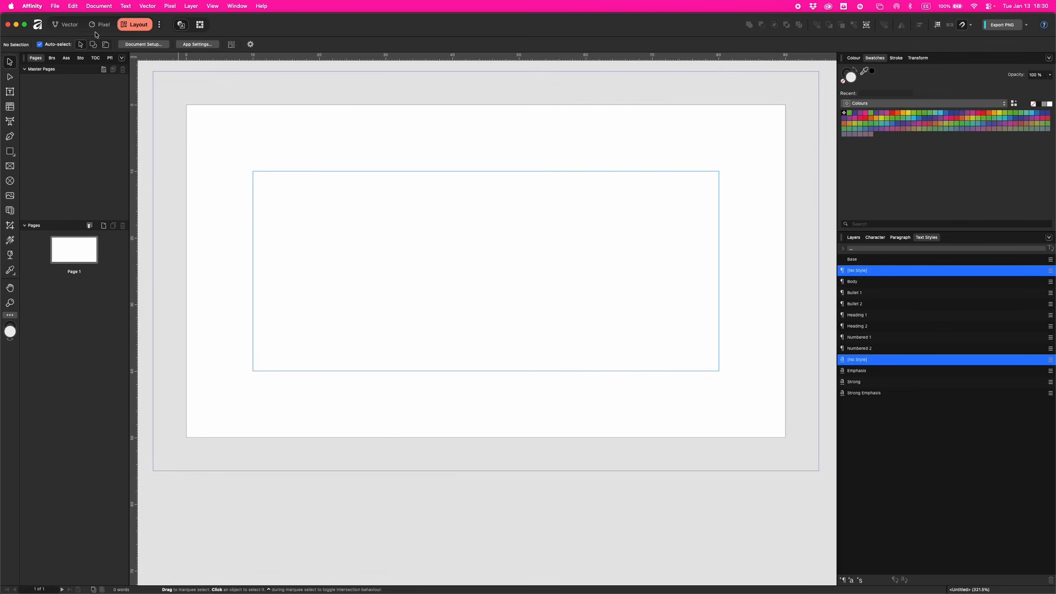
Step: Create a new document from the BC_Template.aftemplate file in the Templates folder
left_click(55, 7)
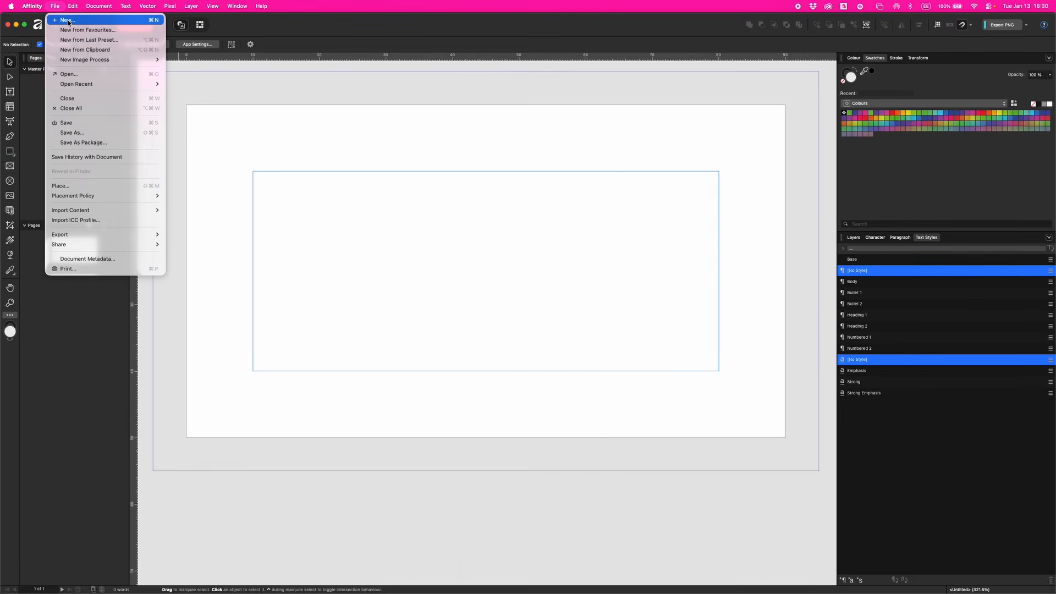
left_click(68, 21)
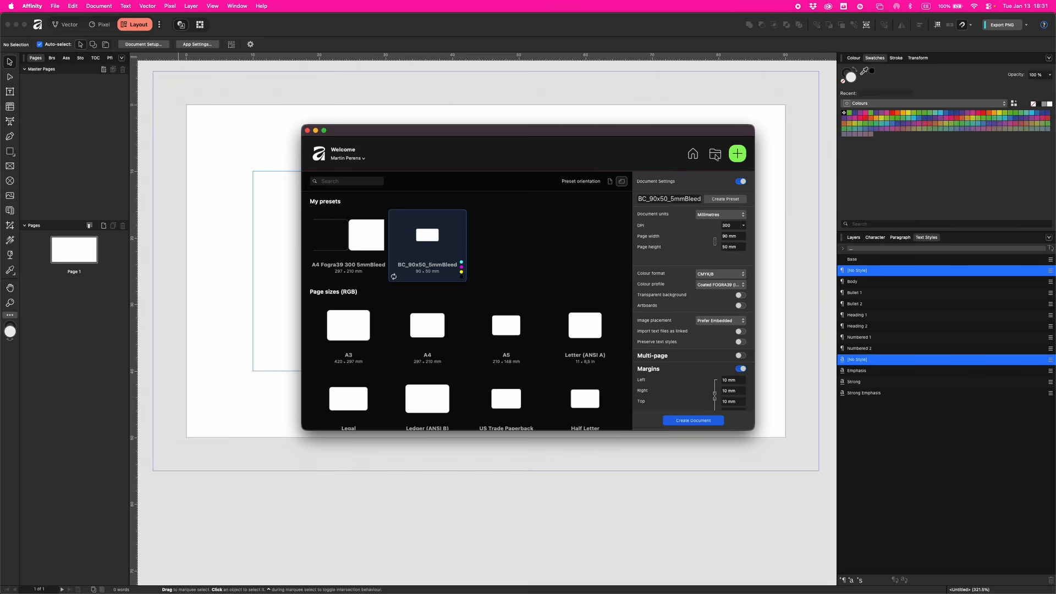
left_click(715, 156)
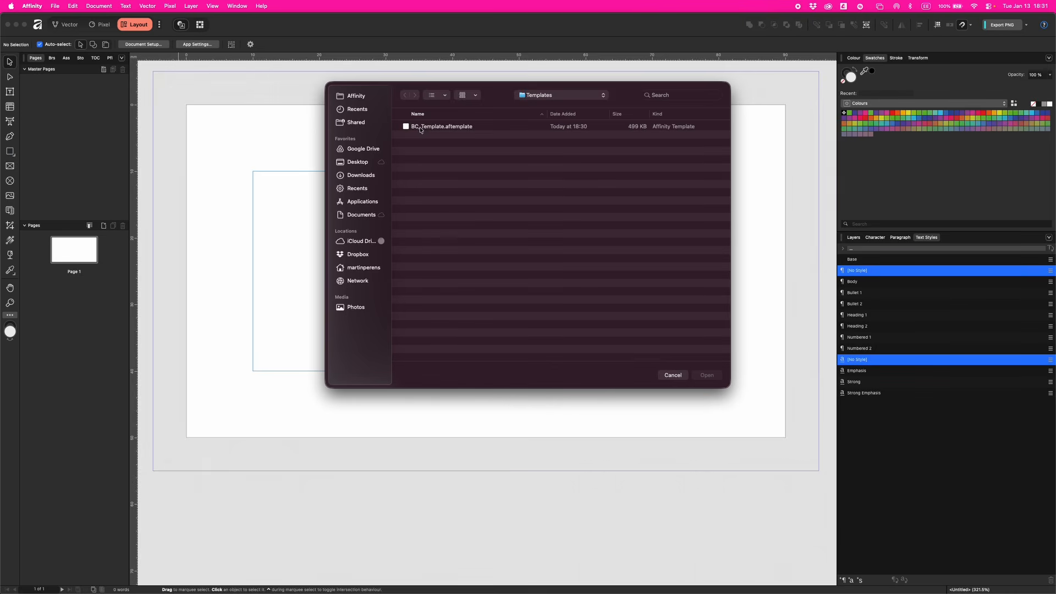
left_click(438, 127)
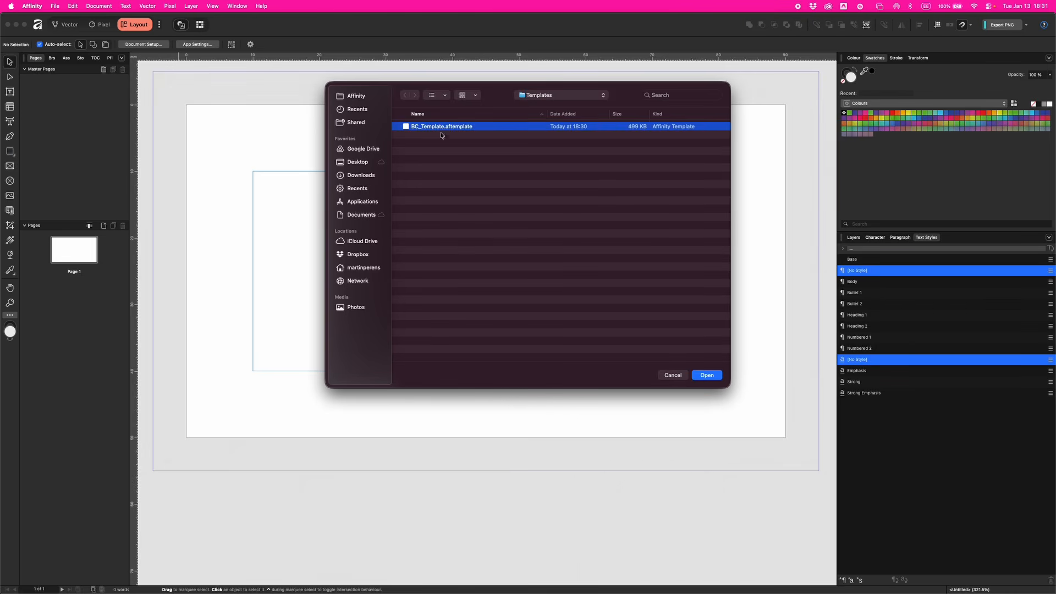
left_click(702, 375)
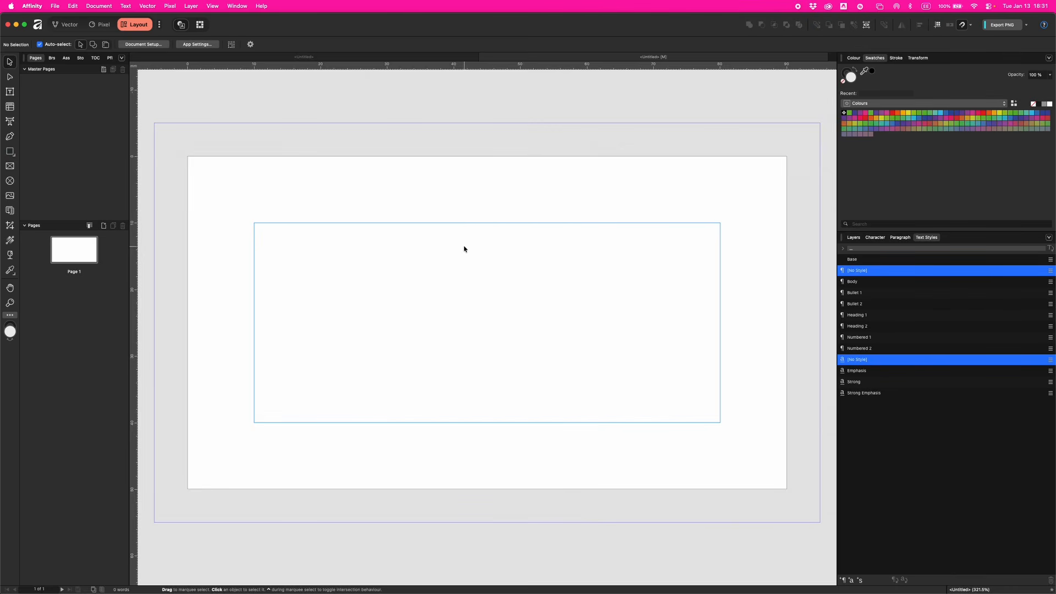
Step: Display the asset library and look up the Assets visibility option among the general window options
scroll(331, 245, "down", 2)
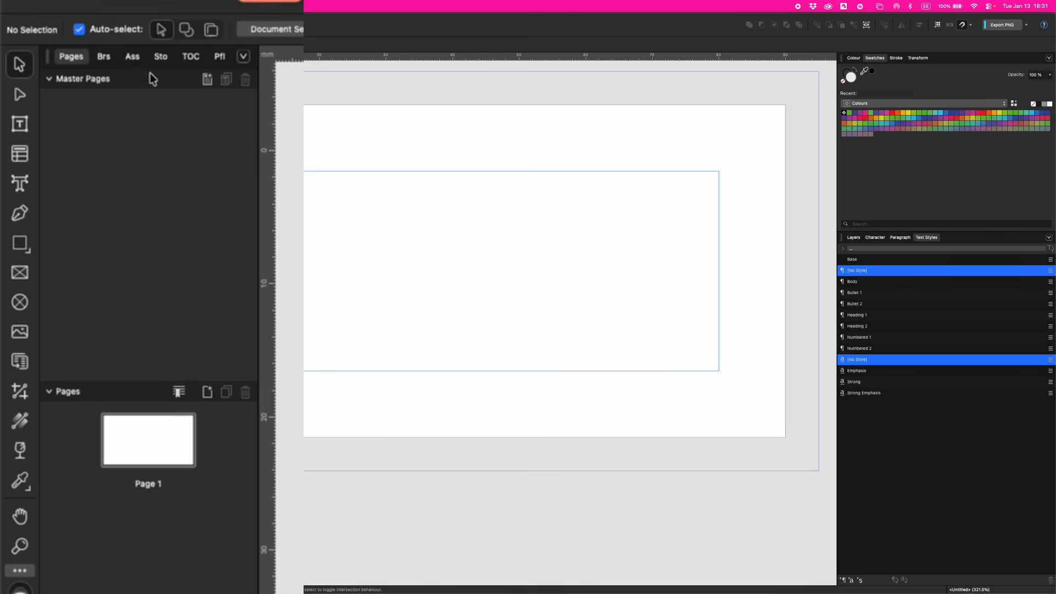
left_click(133, 57)
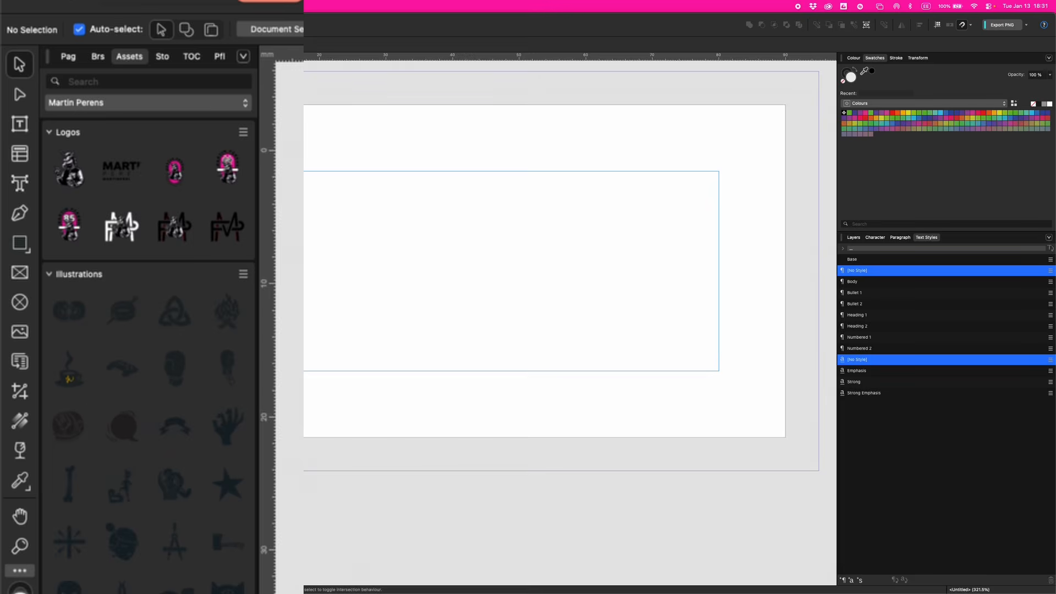
left_click(237, 6)
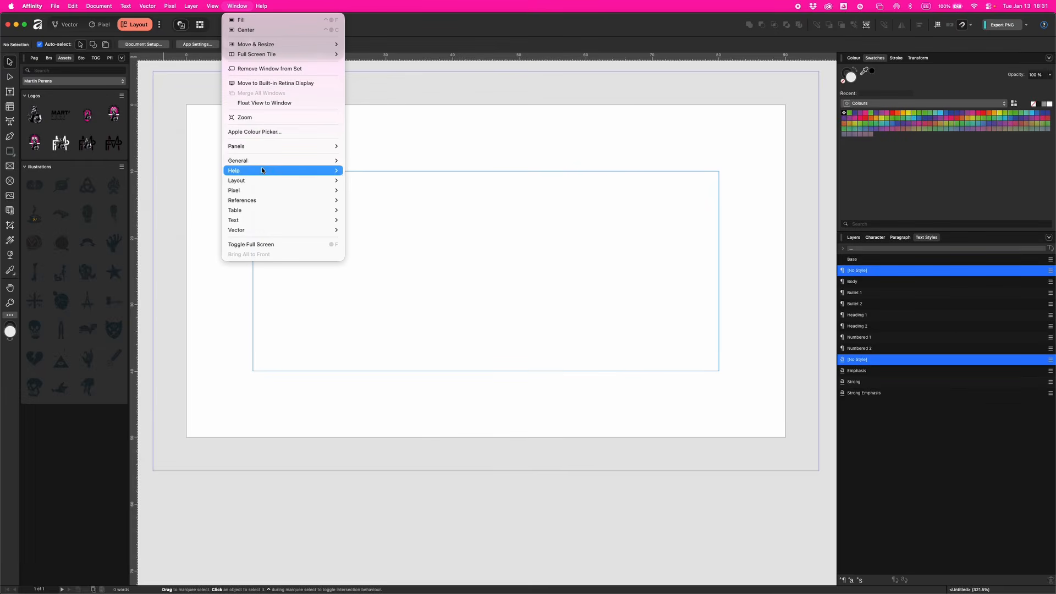
mouse_move(265, 164)
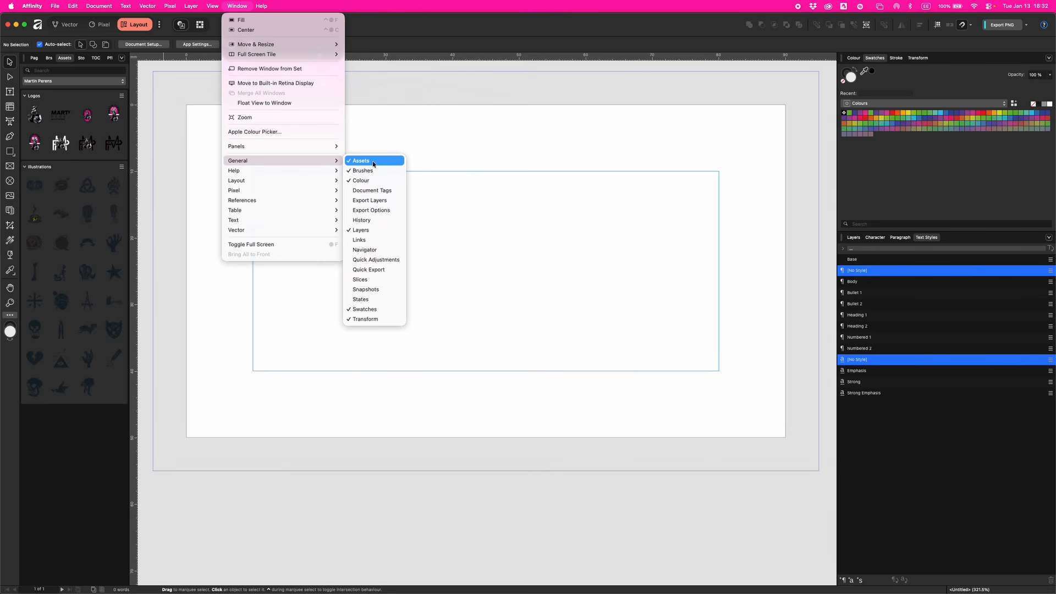
left_click(181, 126)
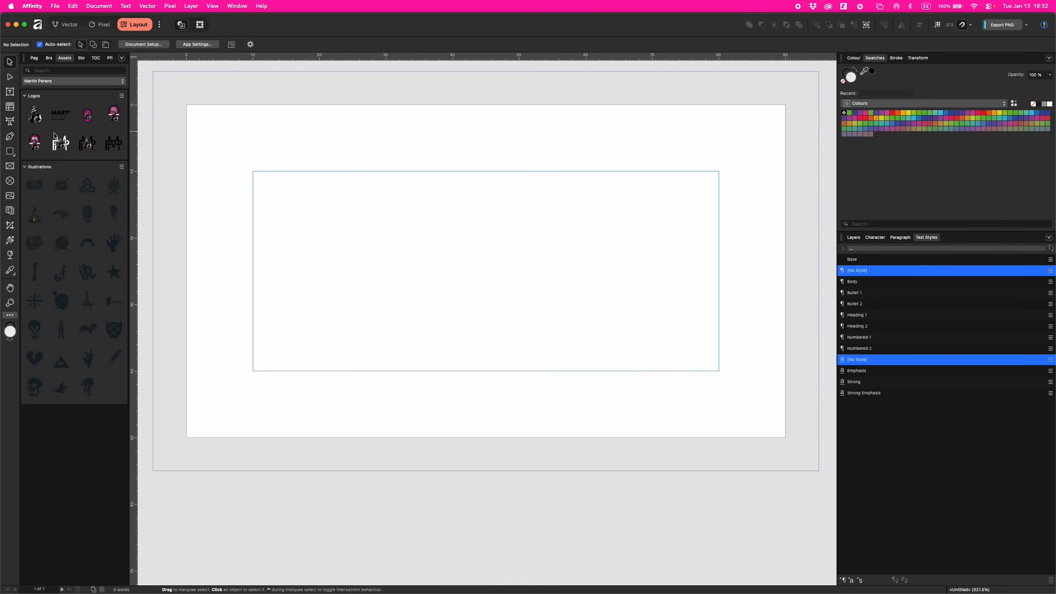
Step: Draw a five-point double star near the page centre, reducing its inner radius to 30 % and shortening its secondary points
left_click(13, 154)
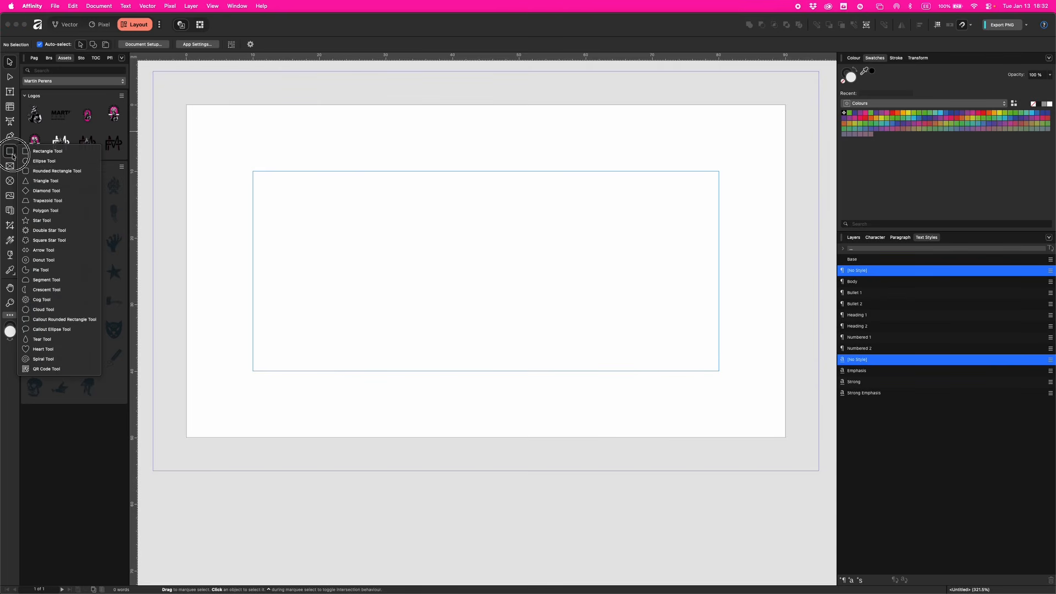
left_click_drag(12, 155, 44, 234)
left_click_drag(379, 187, 558, 365)
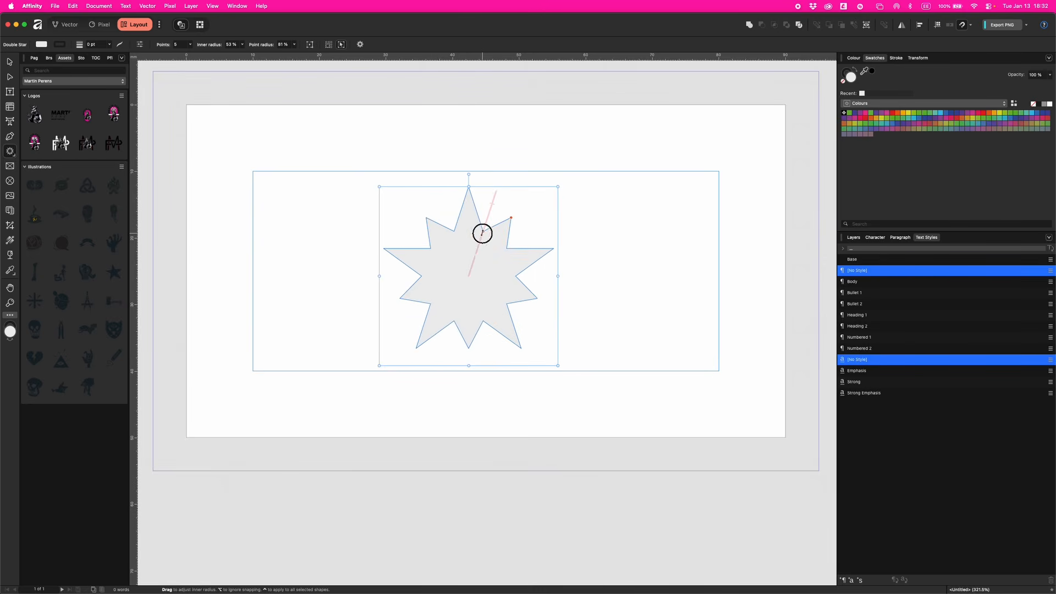
left_click_drag(483, 233, 505, 241)
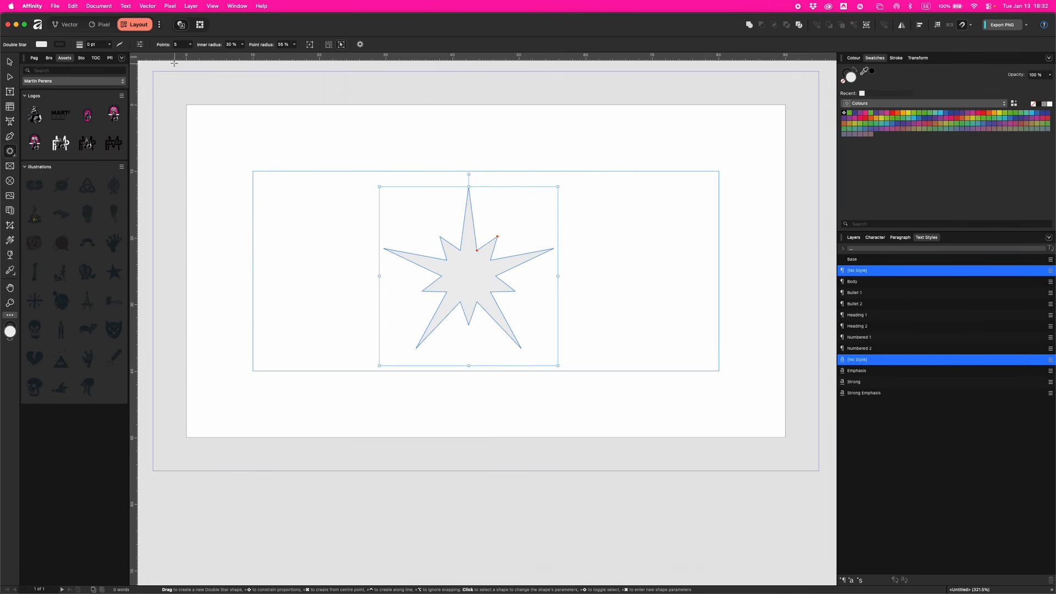
Step: Create a new asset category named YT and add the double star to its assets
left_click(122, 58)
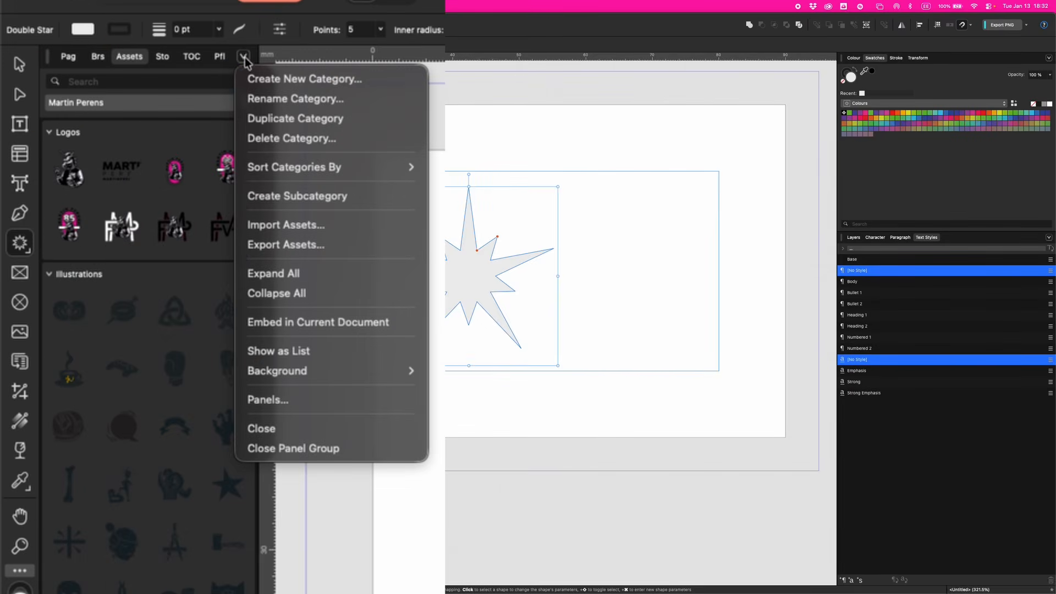
left_click(271, 85)
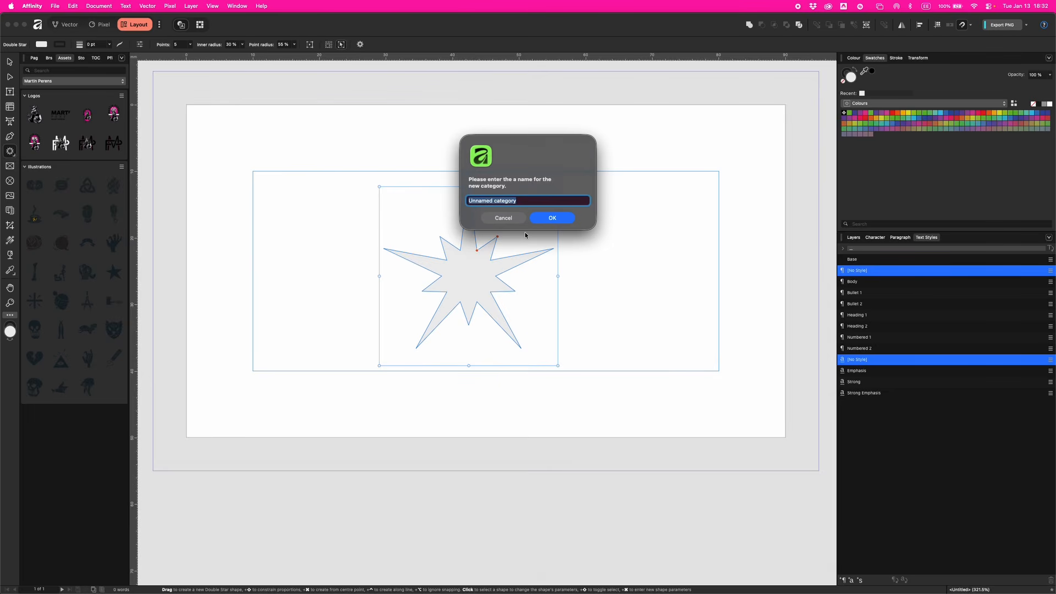
type("YT")
left_click(553, 218)
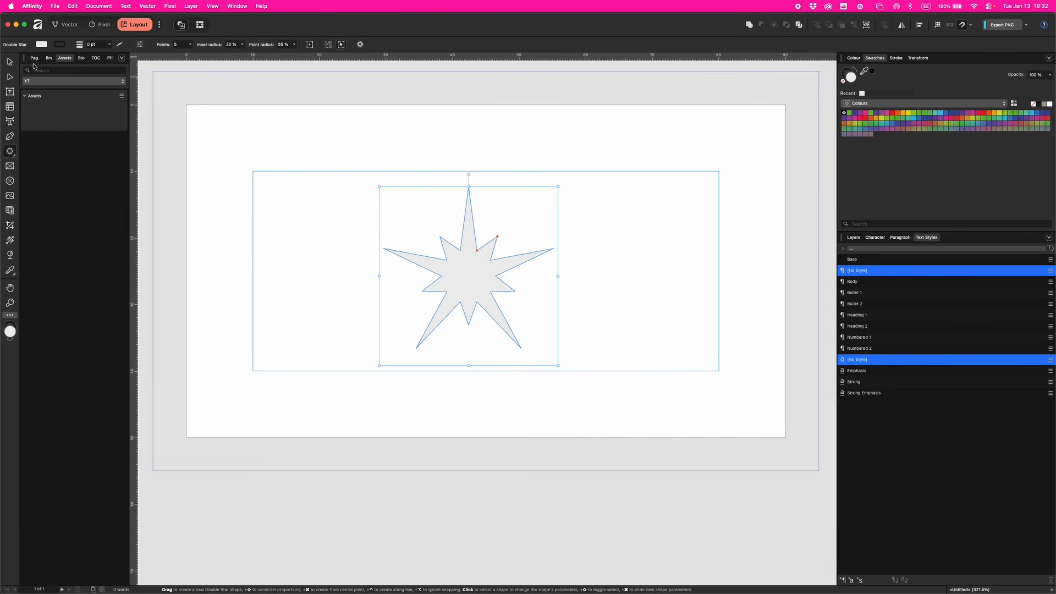
left_click(9, 62)
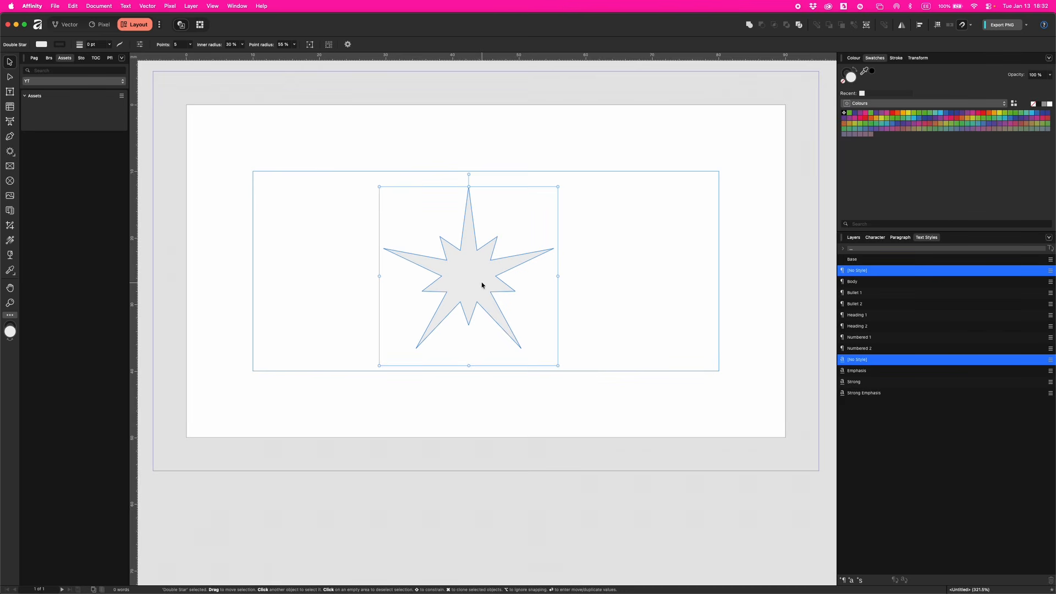
left_click_drag(482, 286, 44, 111)
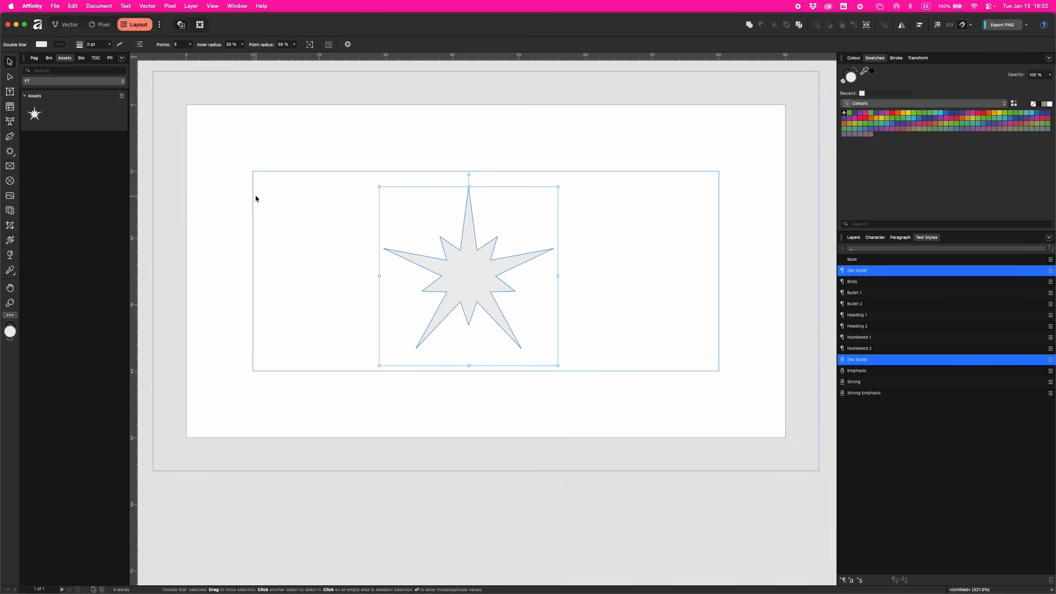
Step: Place the unicorn logo and the unicorn monogram from the personal asset category's Logos, moving the monogram to the right half of the page
left_click(105, 81)
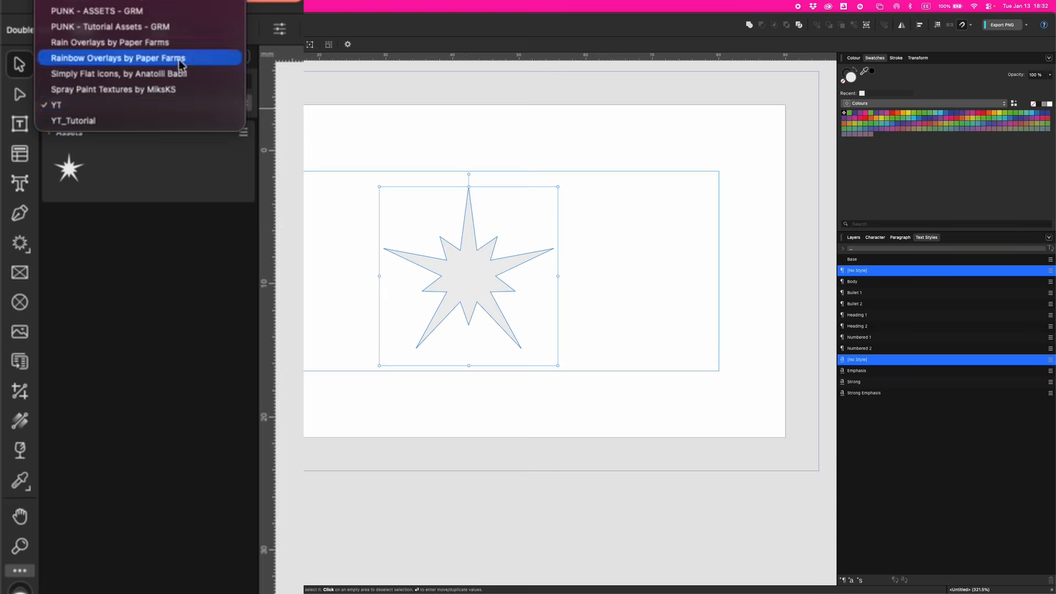
left_click(77, 2)
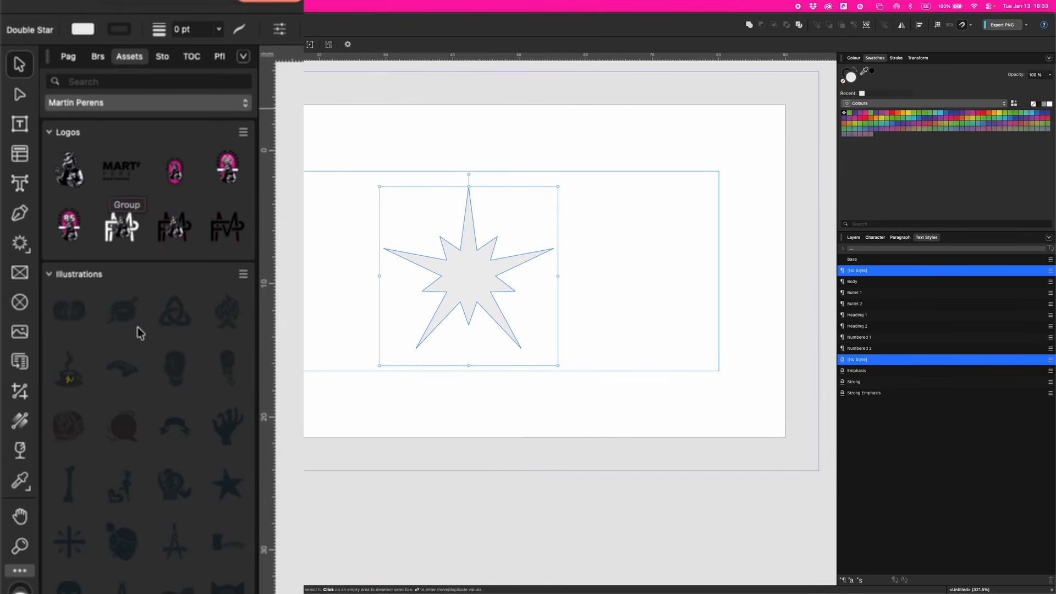
left_click_drag(66, 183, 256, 230)
left_click_drag(175, 230, 516, 265)
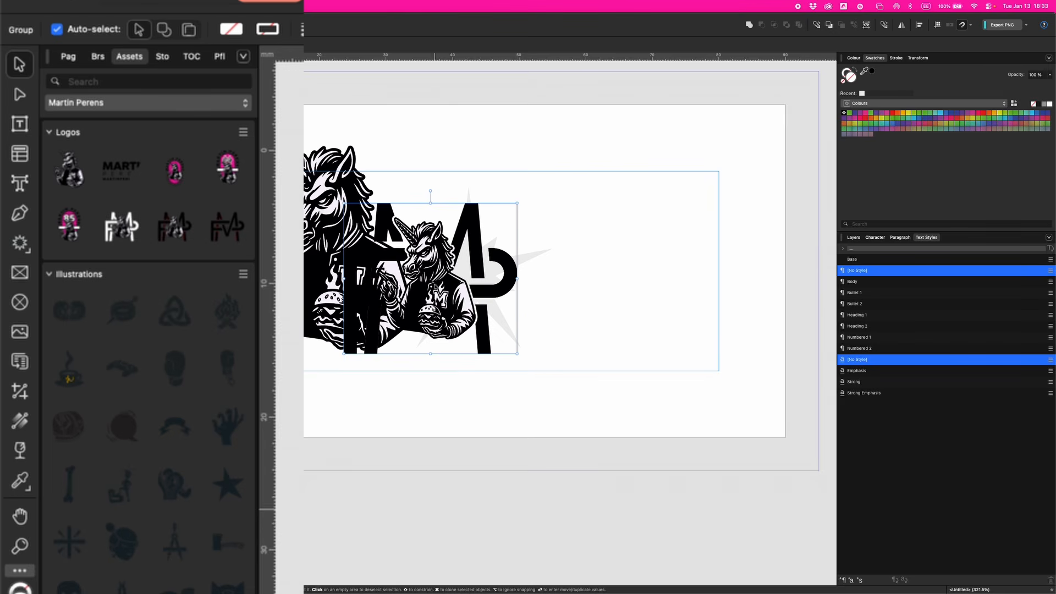
left_click_drag(435, 274, 593, 226)
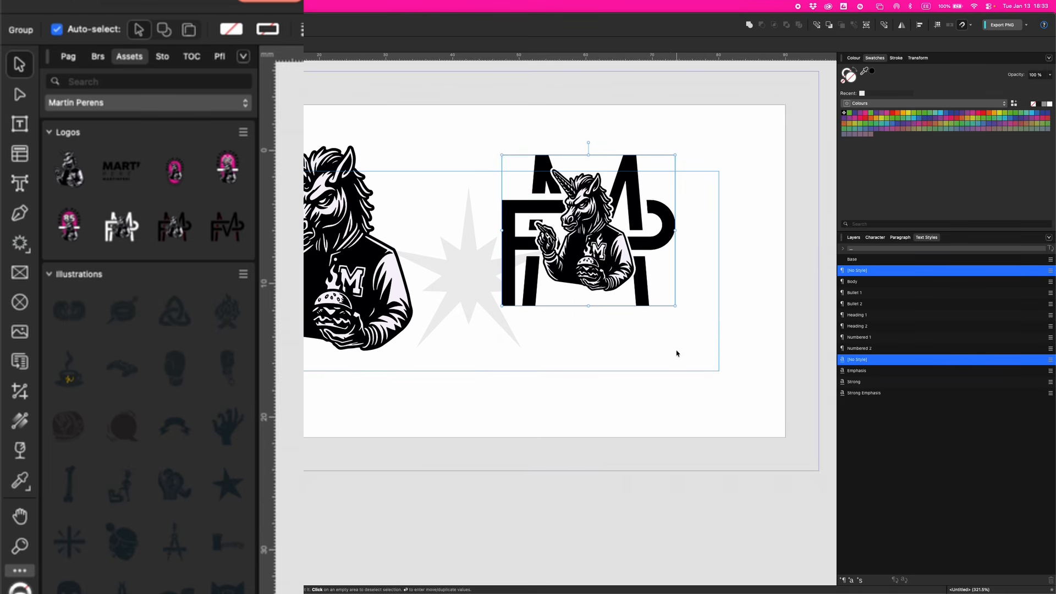
Step: Delete the double star, the unicorn logo and the unicorn monogram from the page
left_click_drag(670, 369, 302, 132)
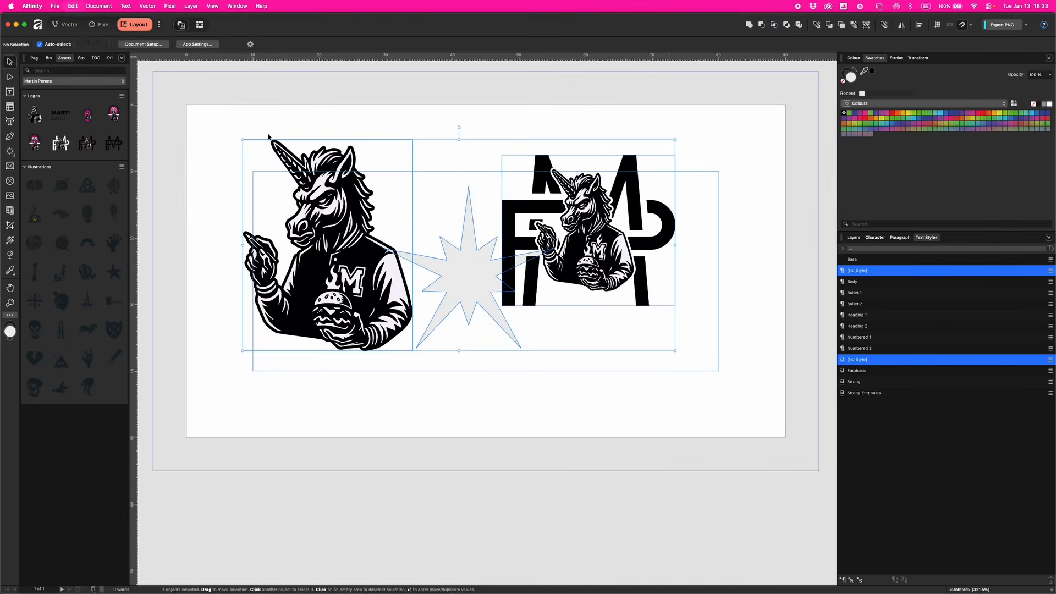
key("Delete")
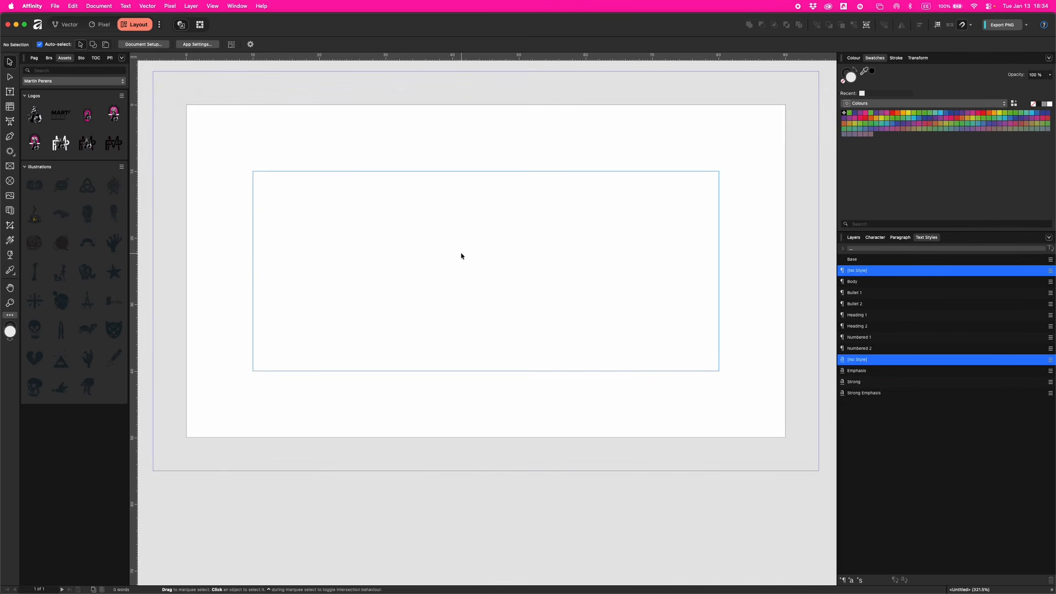
Step: Set the Body text style's font family to Glitz and save the text styles as default
double_click(854, 284)
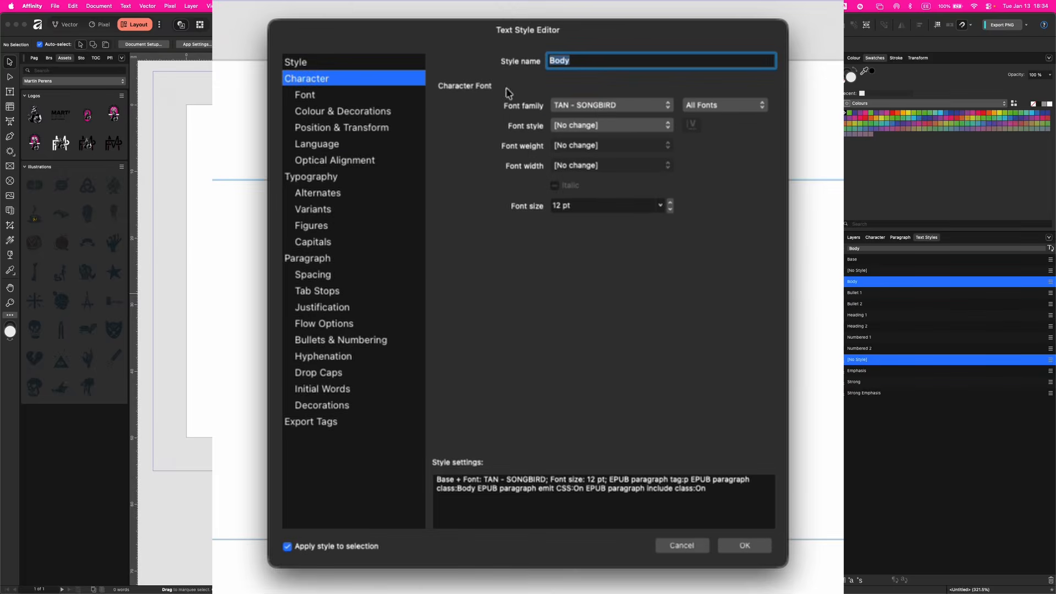
left_click(575, 131)
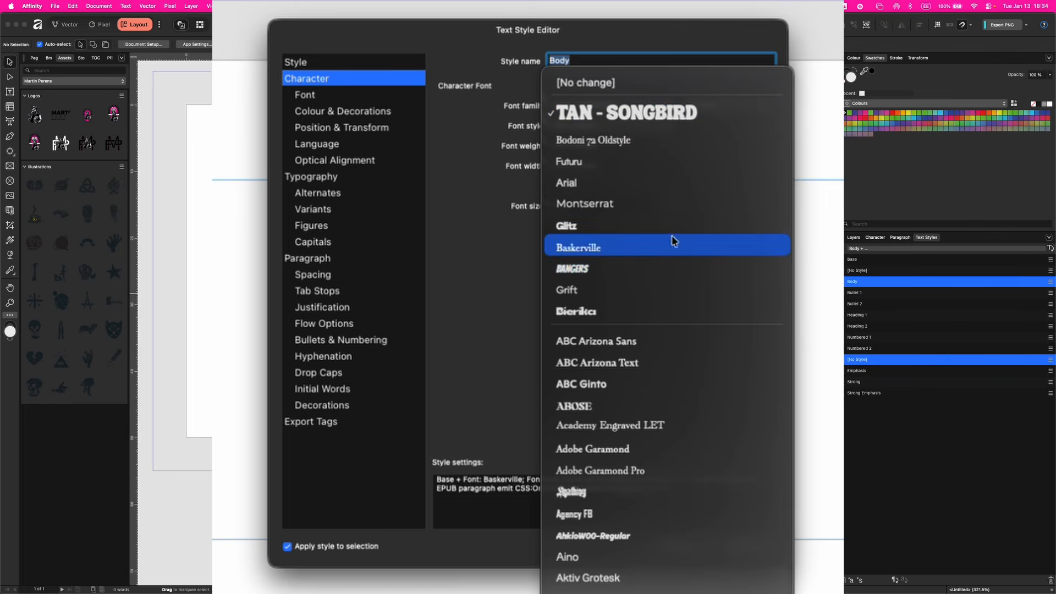
left_click(615, 228)
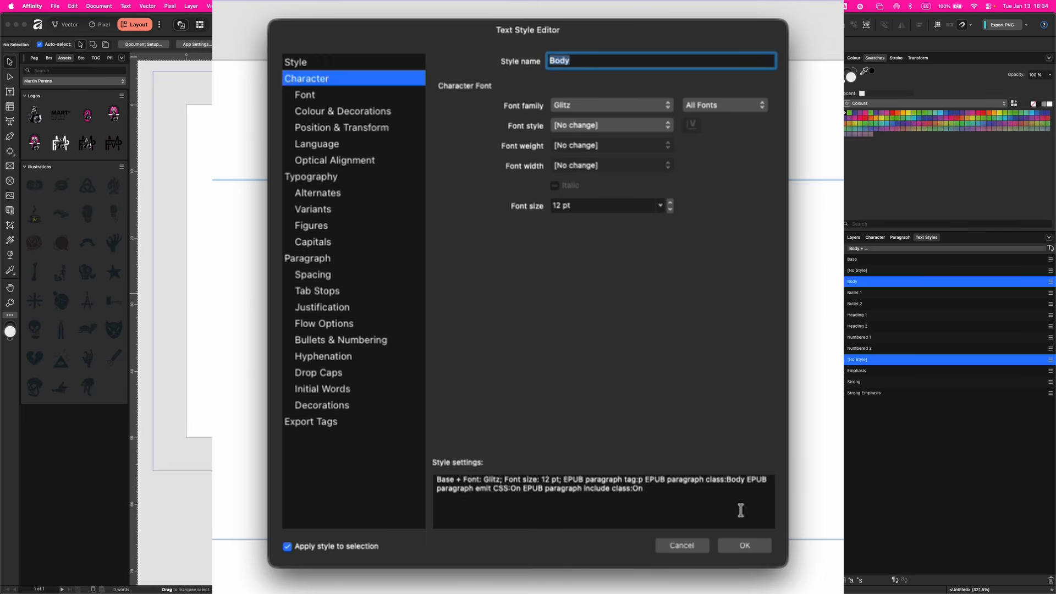
left_click(660, 207)
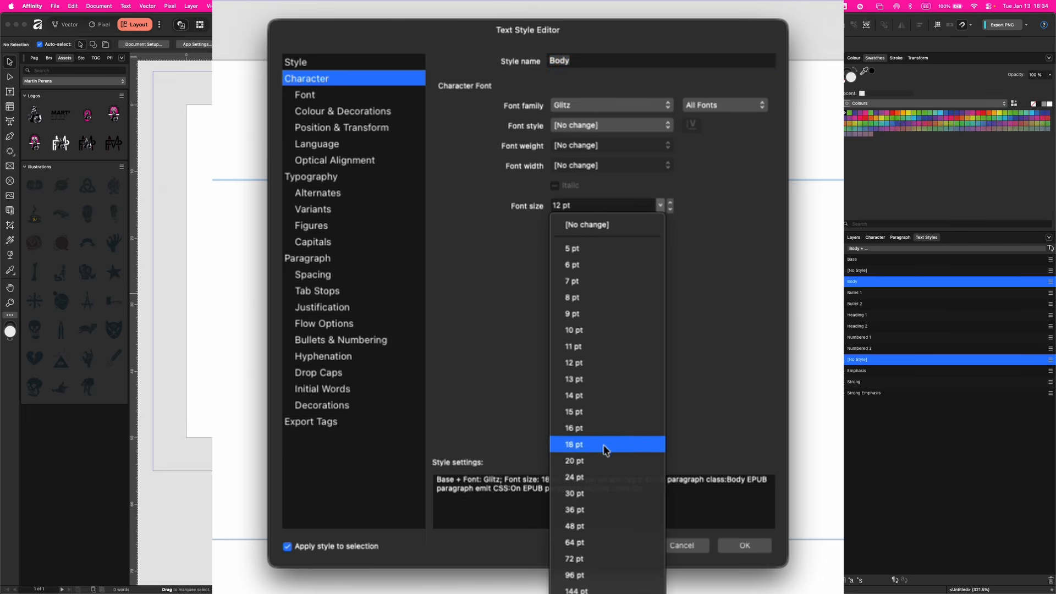
left_click(743, 322)
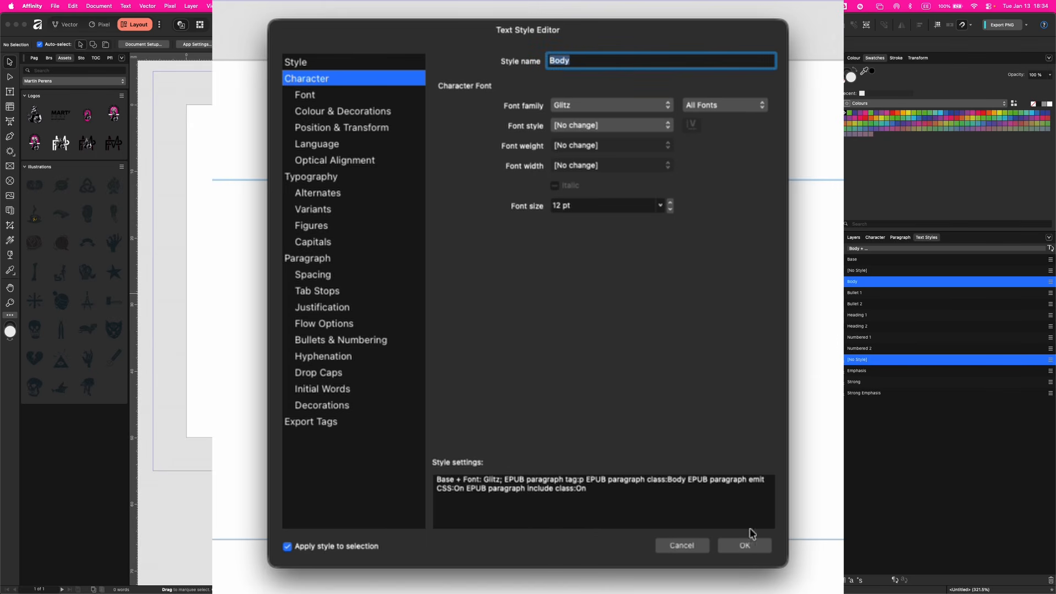
left_click(751, 546)
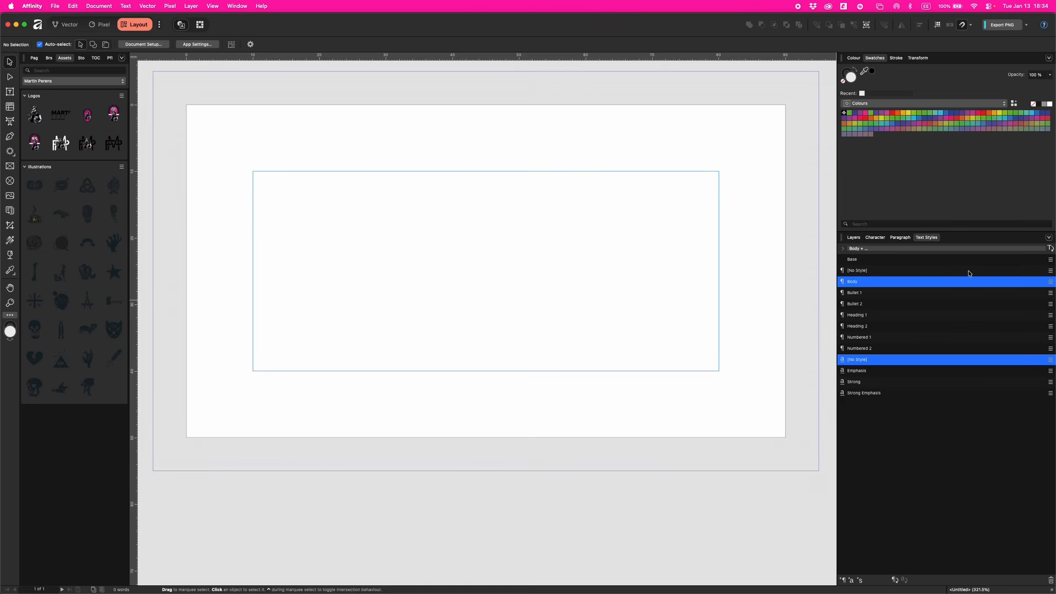
left_click(1050, 238)
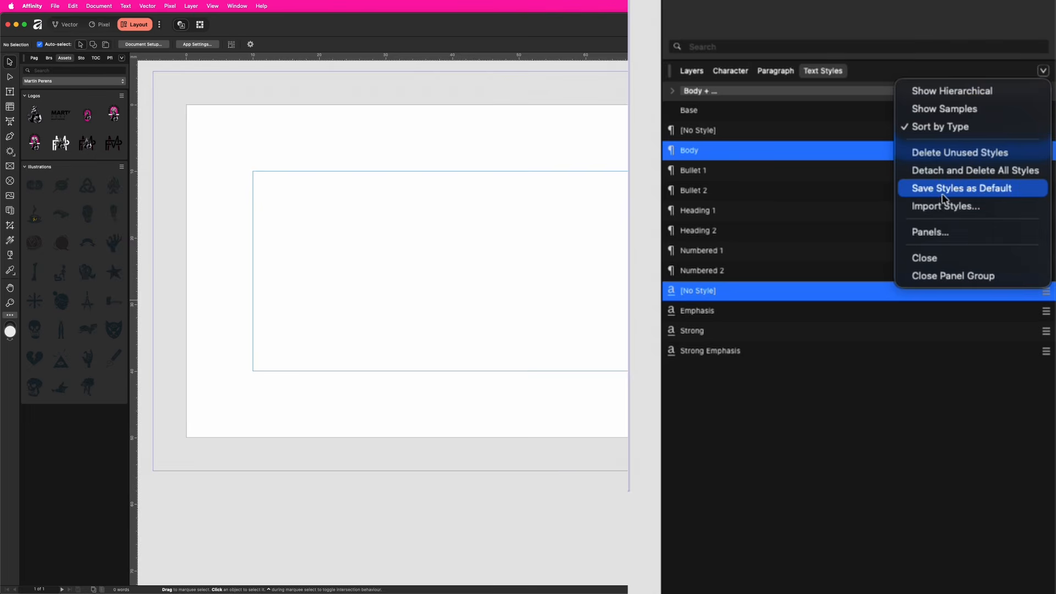
left_click(979, 192)
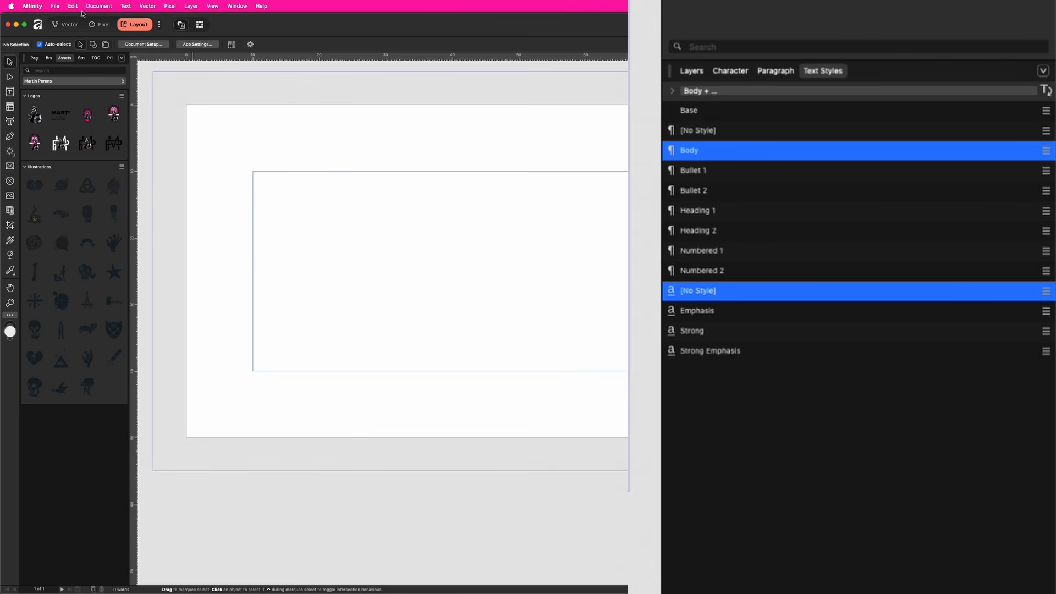
Step: Create a new document from the saved A4 Fogra39 300 5mmBleed preset
left_click(55, 6)
left_click(69, 21)
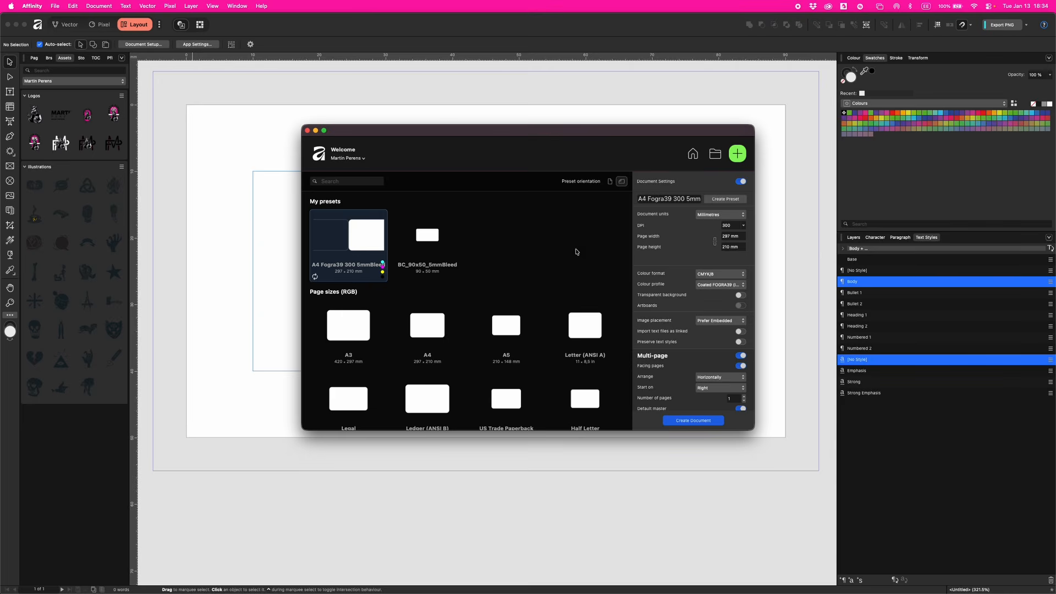
left_click(693, 420)
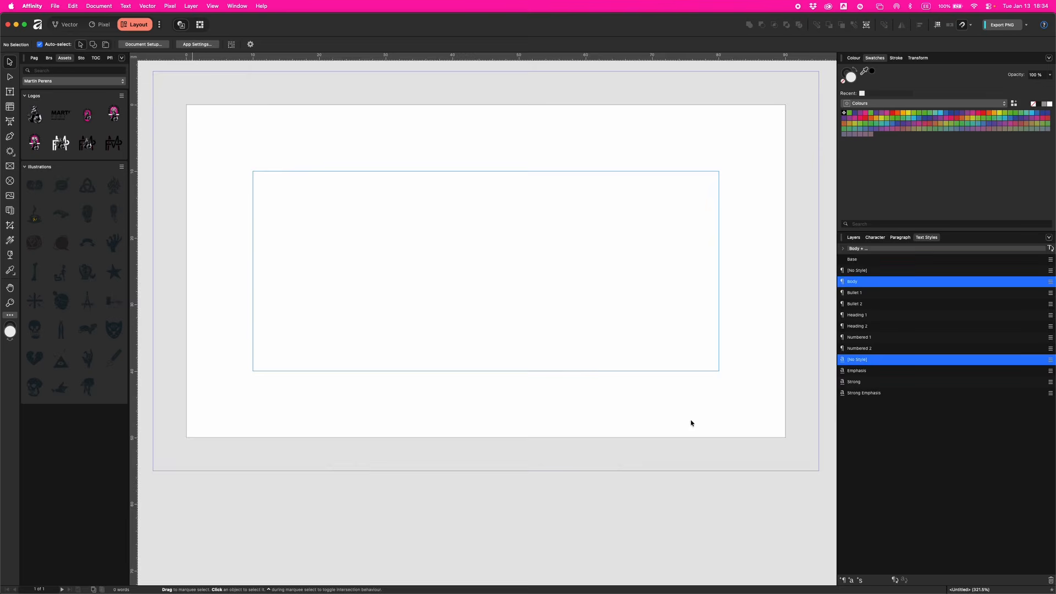
Step: Add a text frame in the upper middle of the A4 page containing "Hello" and apply the Body style to the text
left_click(10, 92)
left_click_drag(326, 203, 558, 363)
type("H")
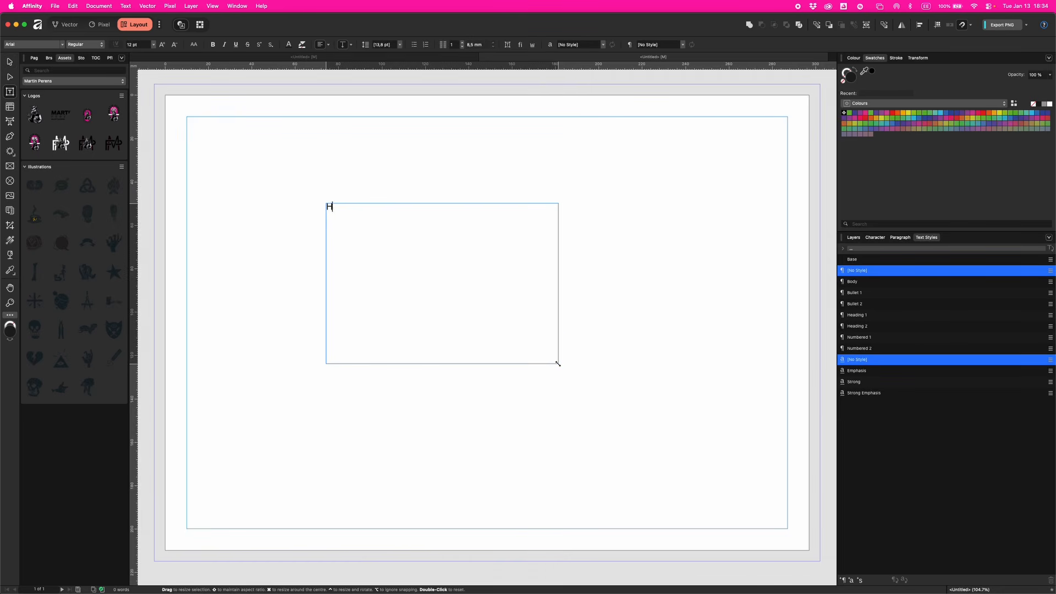
type("ello")
key("super+a")
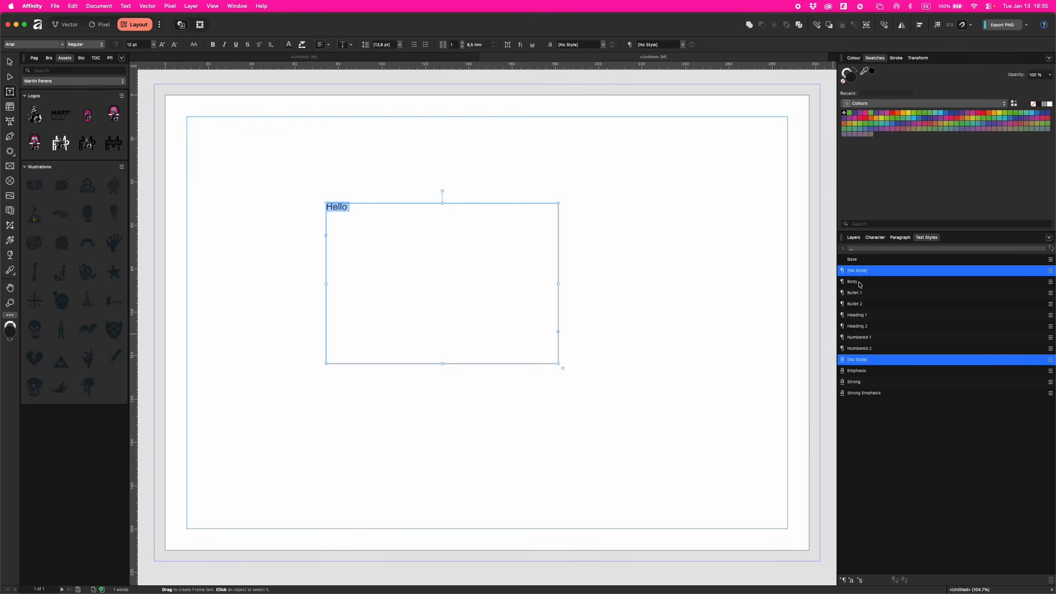
left_click(859, 282)
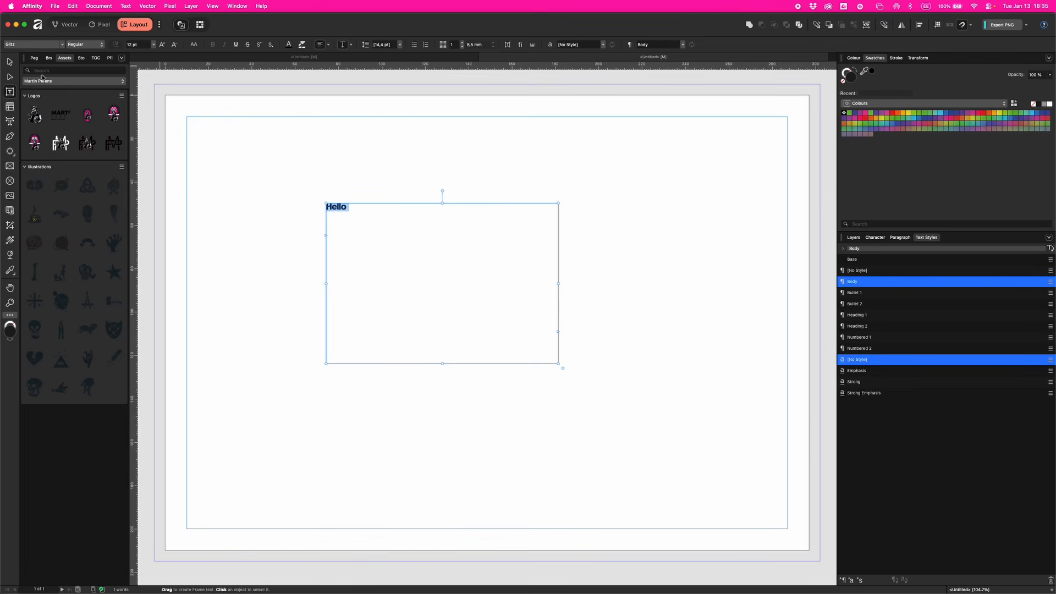
left_click(10, 62)
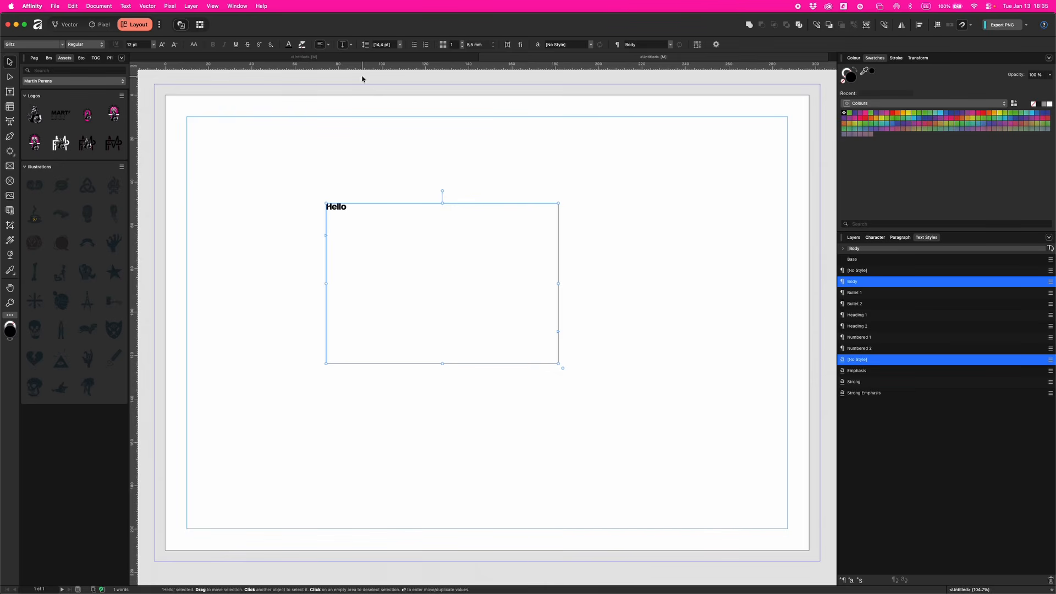
Step: Return to the business card document and look up the Swatches visibility option among the general window options
left_click(362, 57)
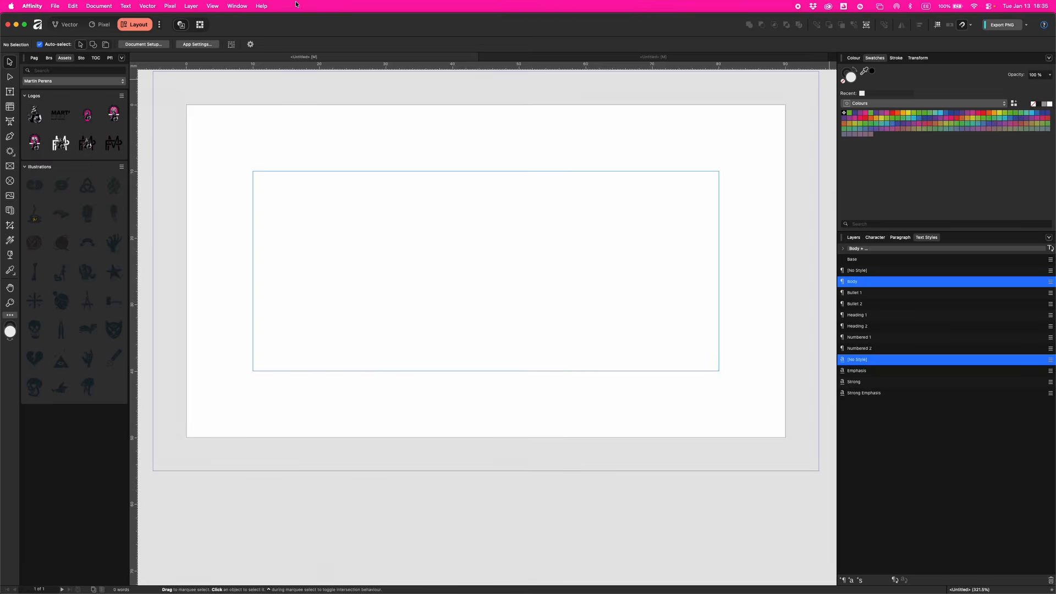
left_click(236, 7)
mouse_move(263, 158)
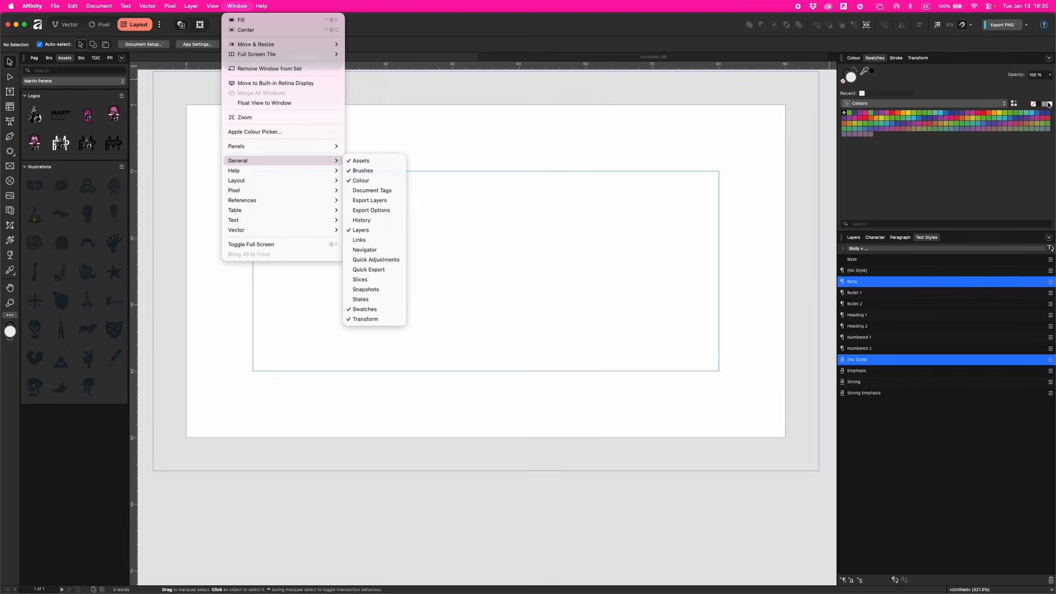
left_click(898, 162)
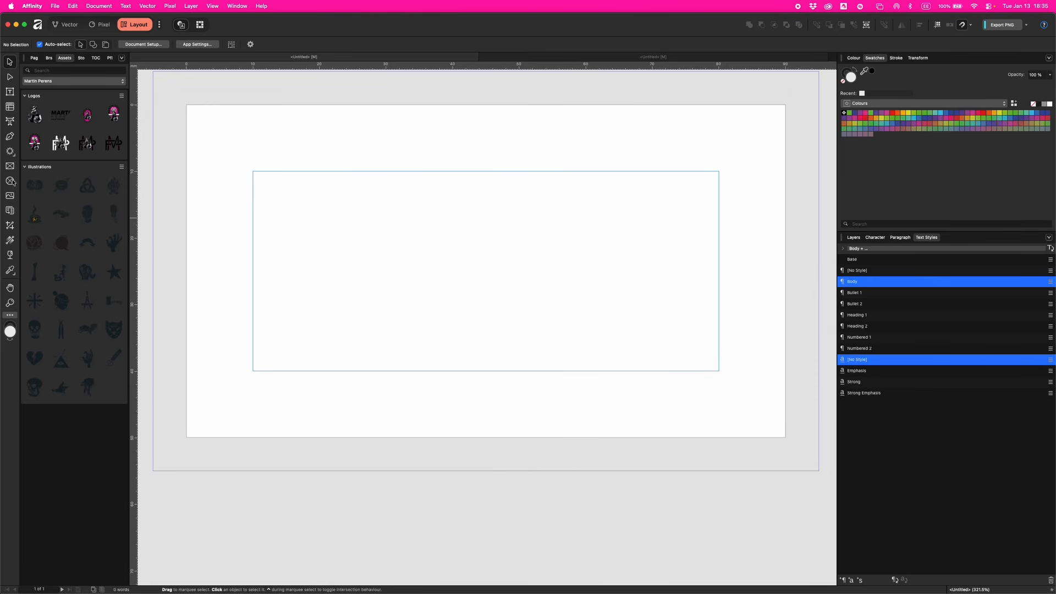
Step: Draw a rectangle about 16 by 19 mm left of the page centre and fill it with magenta, CMYK 0, 100, 0, 10
left_click_drag(10, 151, 33, 149)
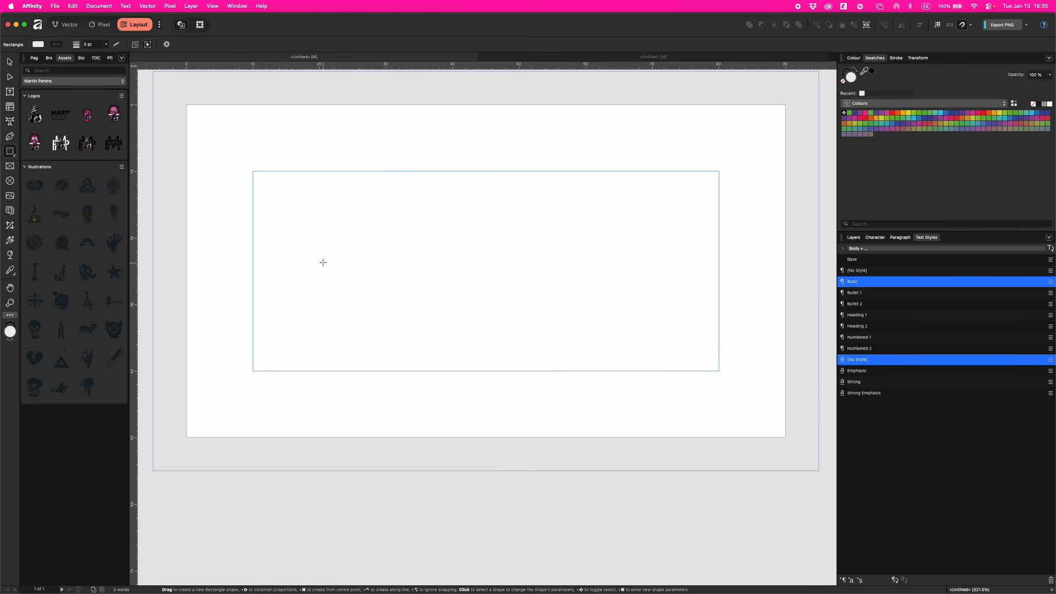
left_click_drag(345, 221, 452, 345)
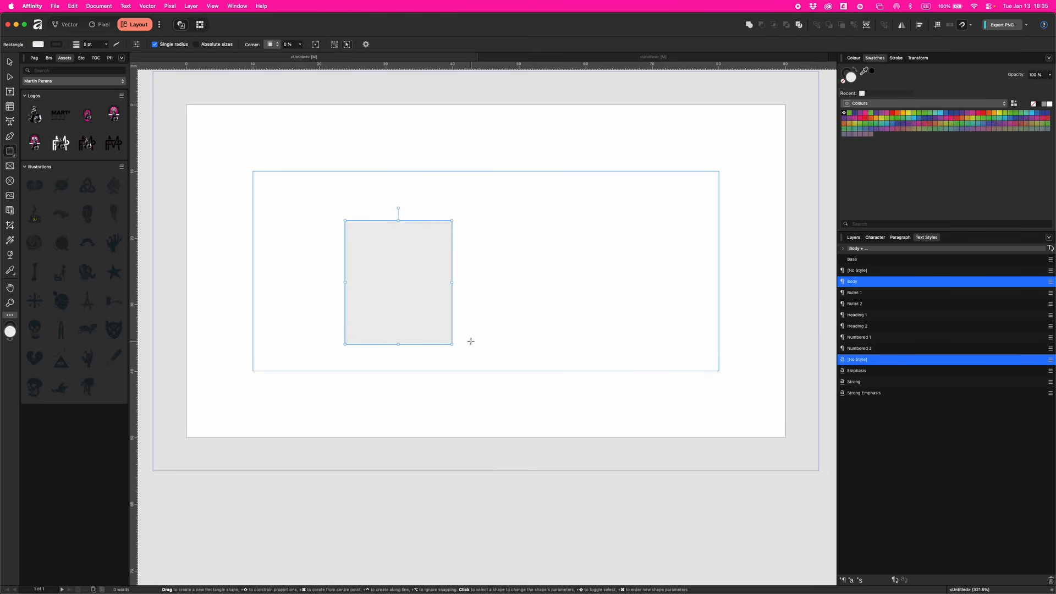
left_click(854, 57)
left_click(843, 81)
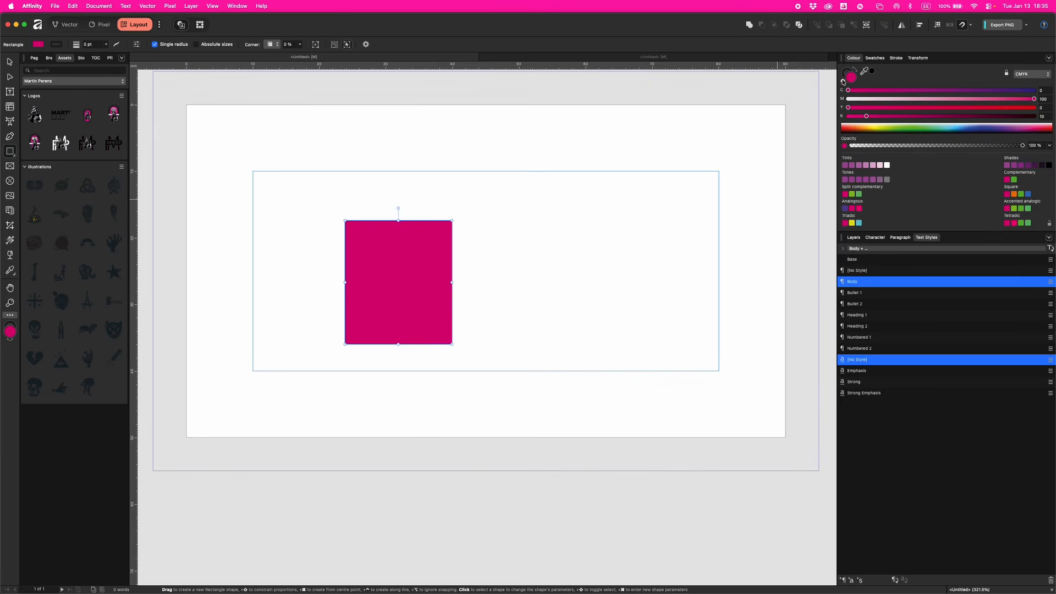
Step: Add the rectangle's magenta fill to the Colours swatch palette
left_click(874, 58)
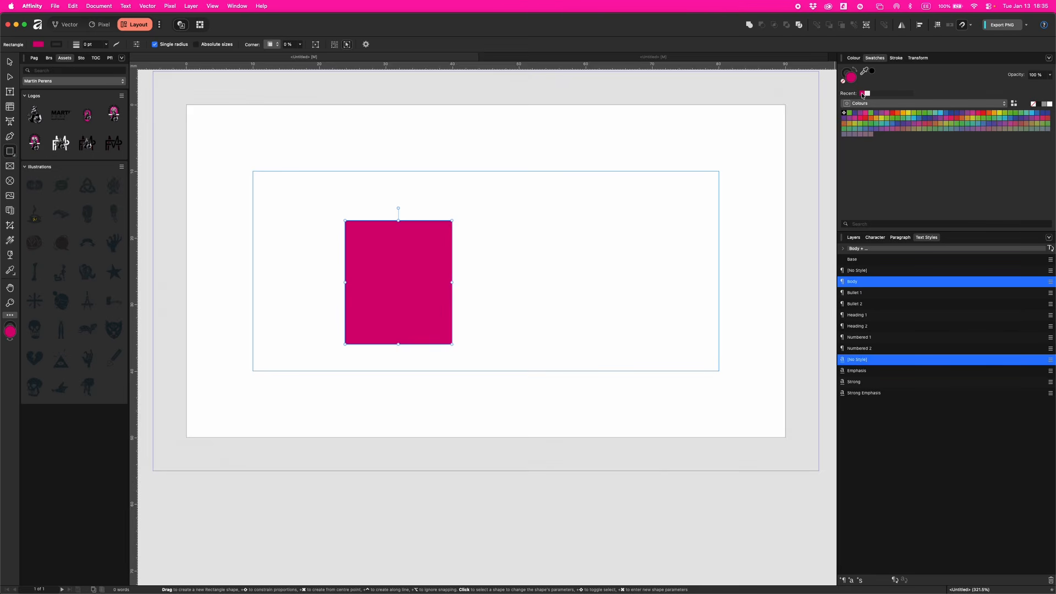
left_click_drag(863, 95, 882, 138)
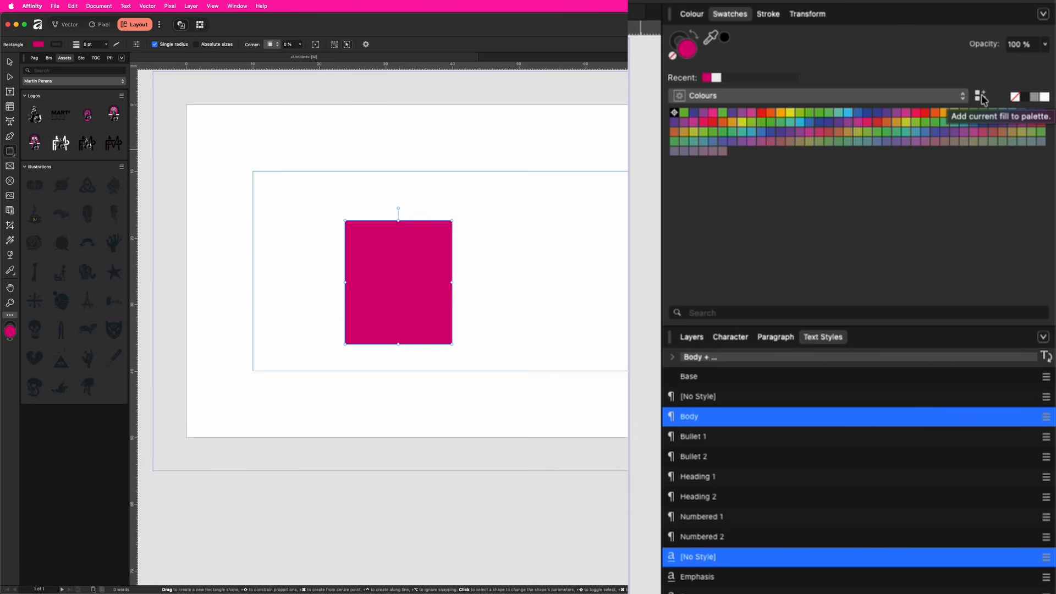
left_click(982, 97)
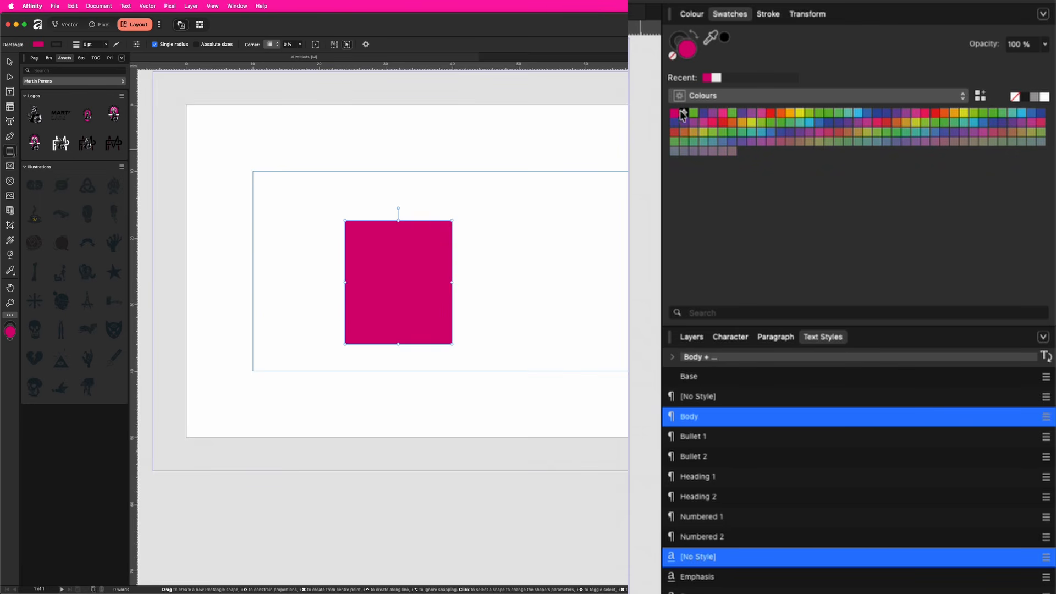
left_click(1043, 15)
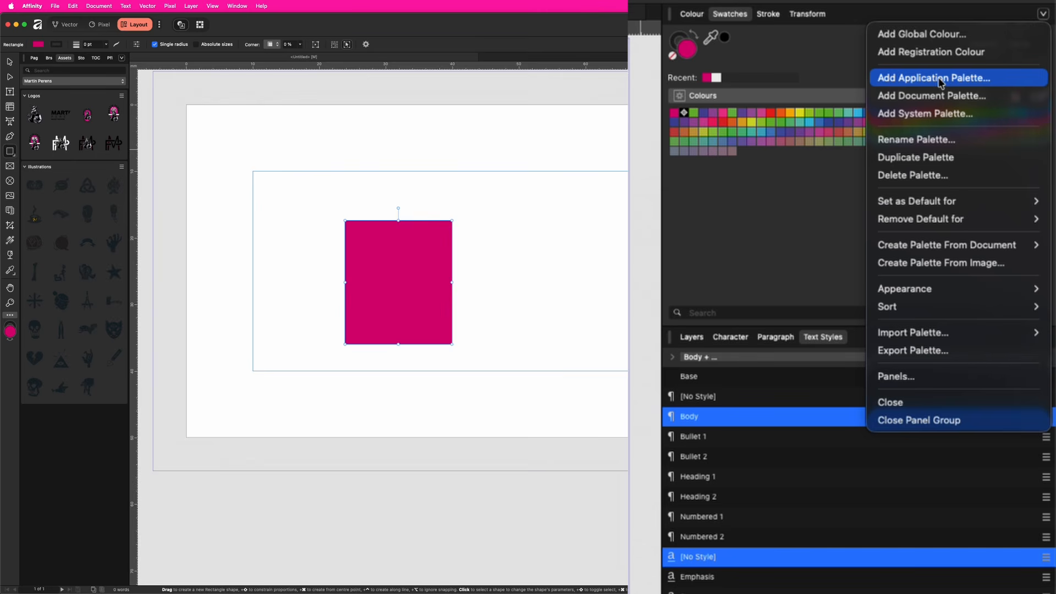
left_click(941, 82)
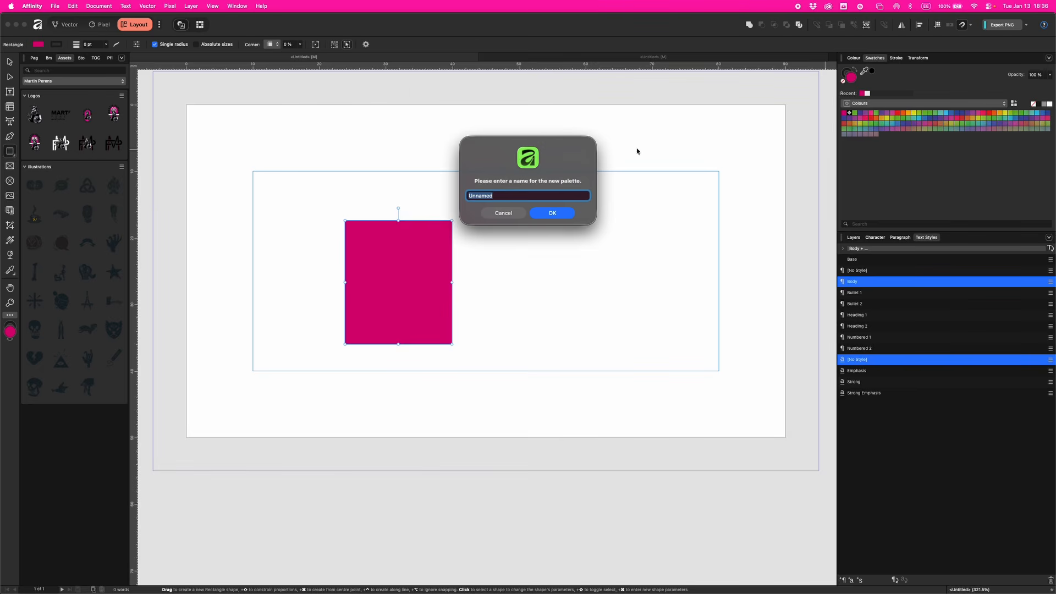
left_click(503, 214)
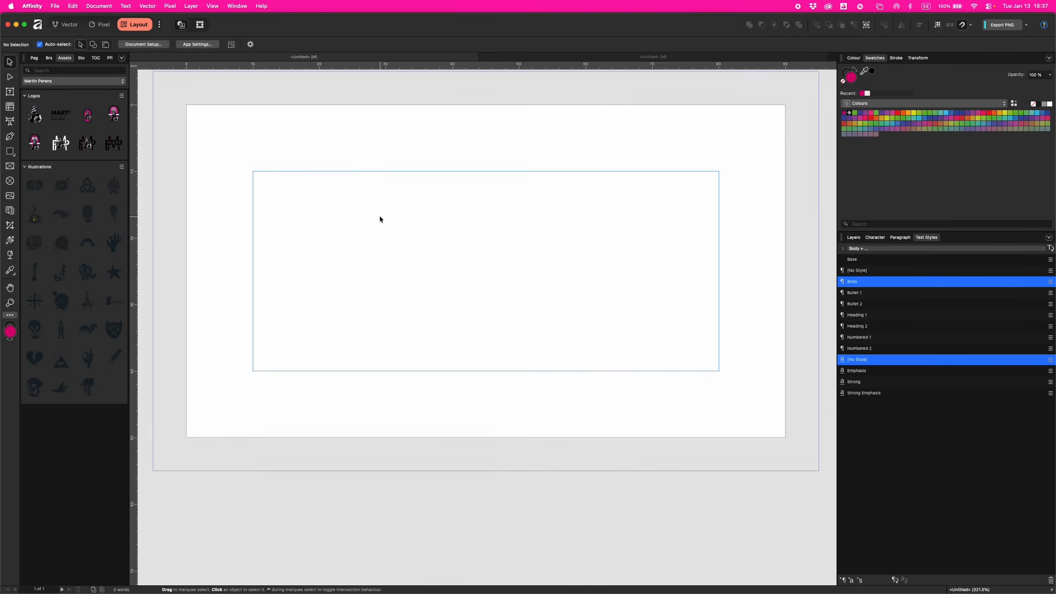
Step: Bring up the Data Merge controls from the layout window options
left_click(237, 7)
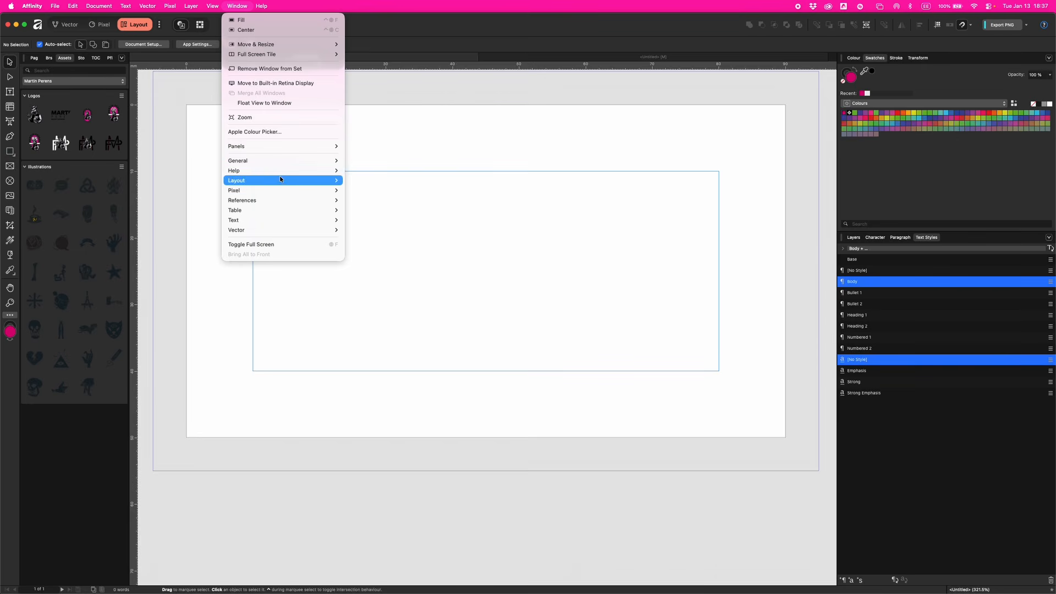
mouse_move(279, 180)
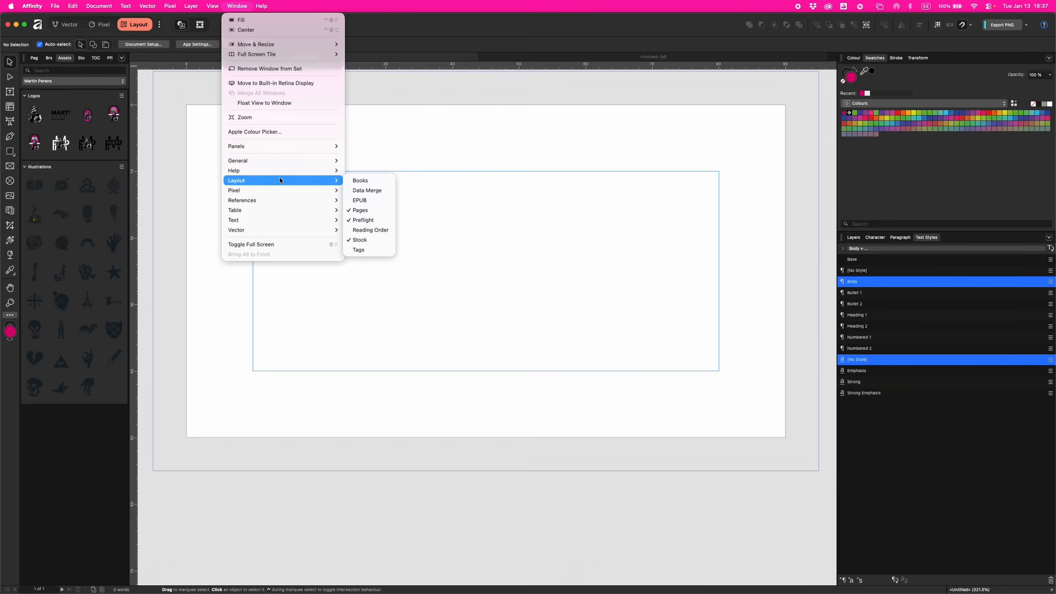
left_click(372, 193)
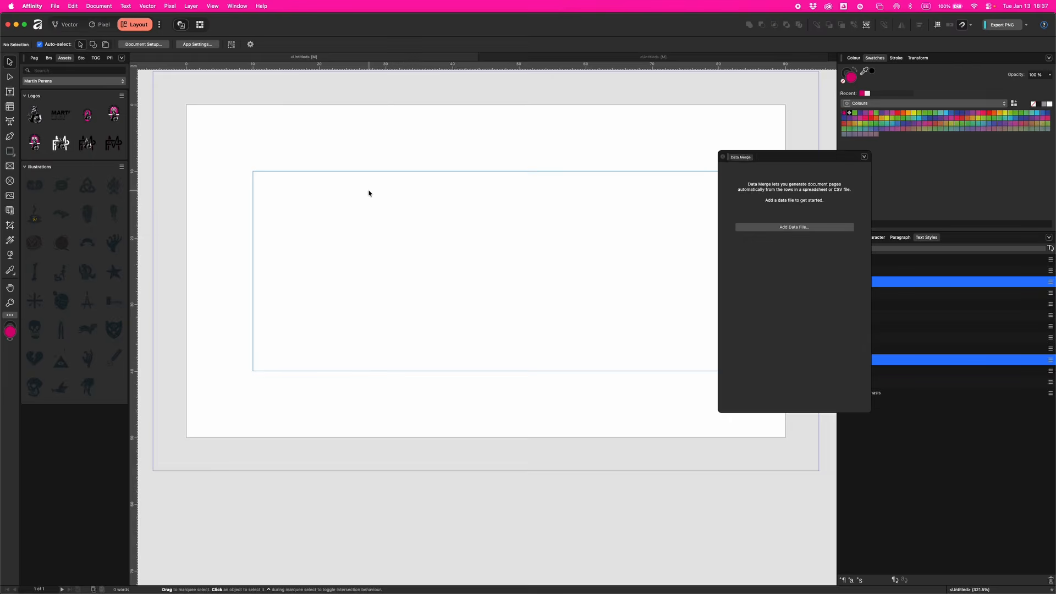
Step: Preview contacts.xlsx in the Assets folder of YT_Tutorial on the Desktop and load it as the data merge source
left_click(801, 230)
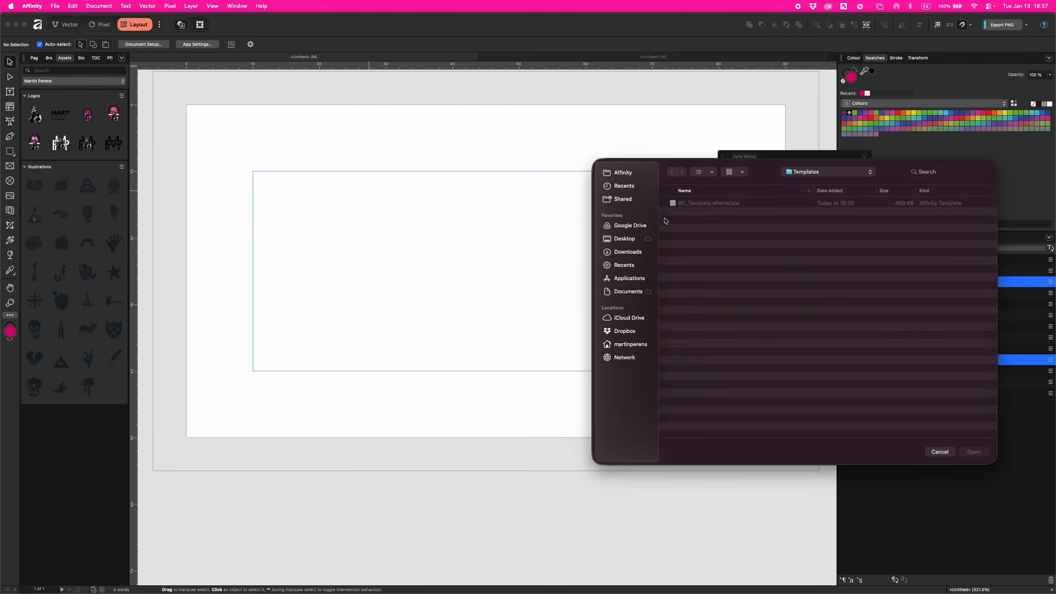
left_click(630, 238)
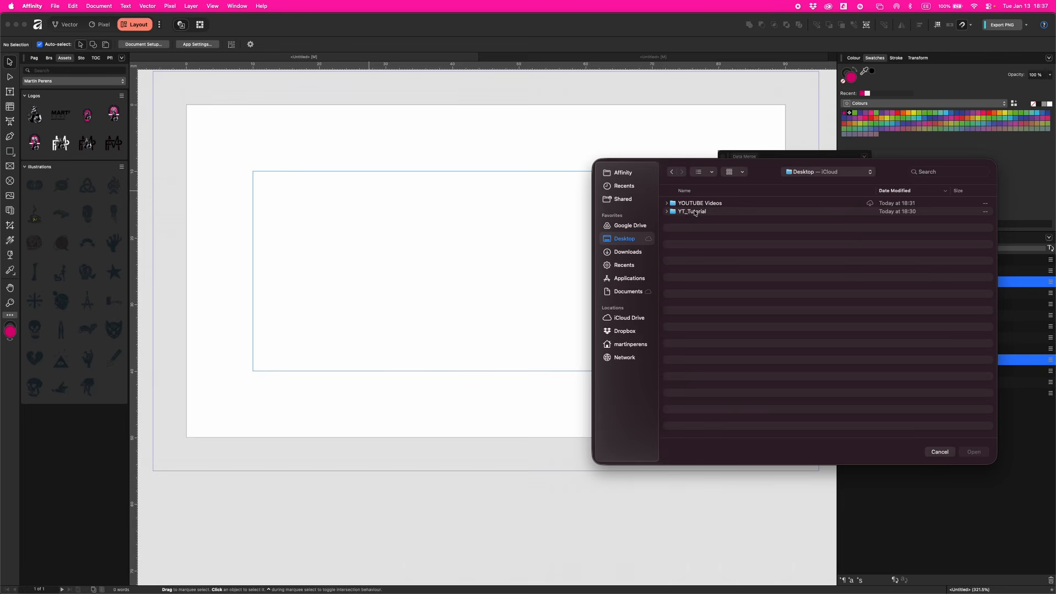
double_click(688, 212)
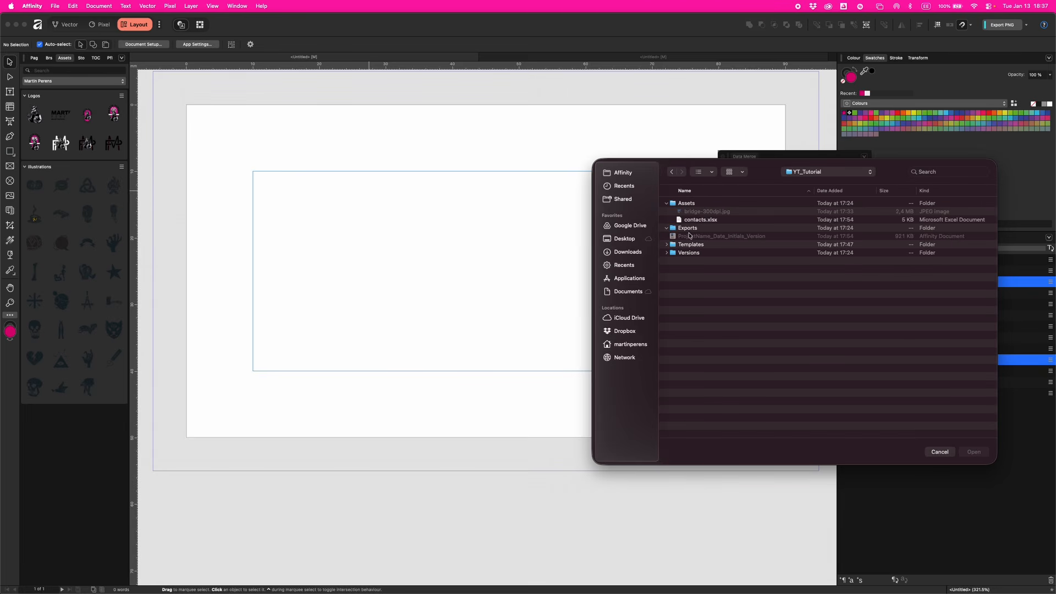
left_click(695, 221)
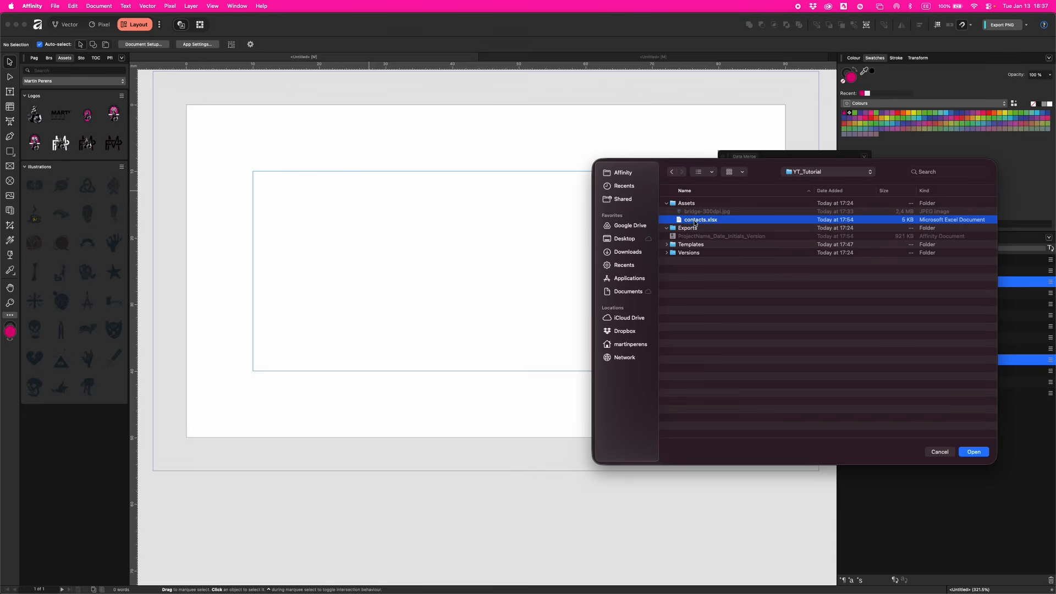
key("space")
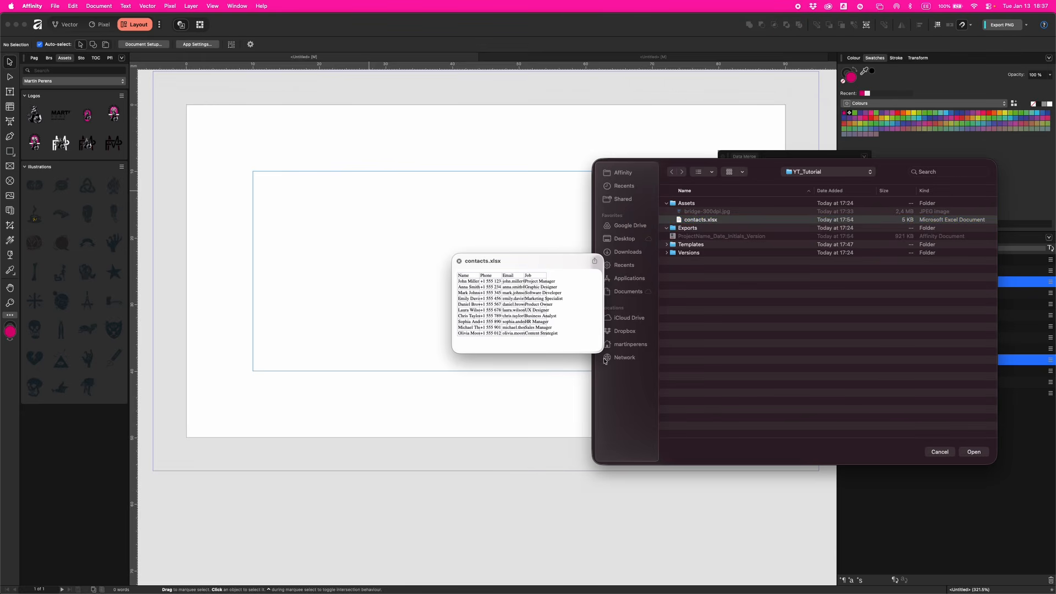
left_click_drag(602, 351, 553, 343)
key("space")
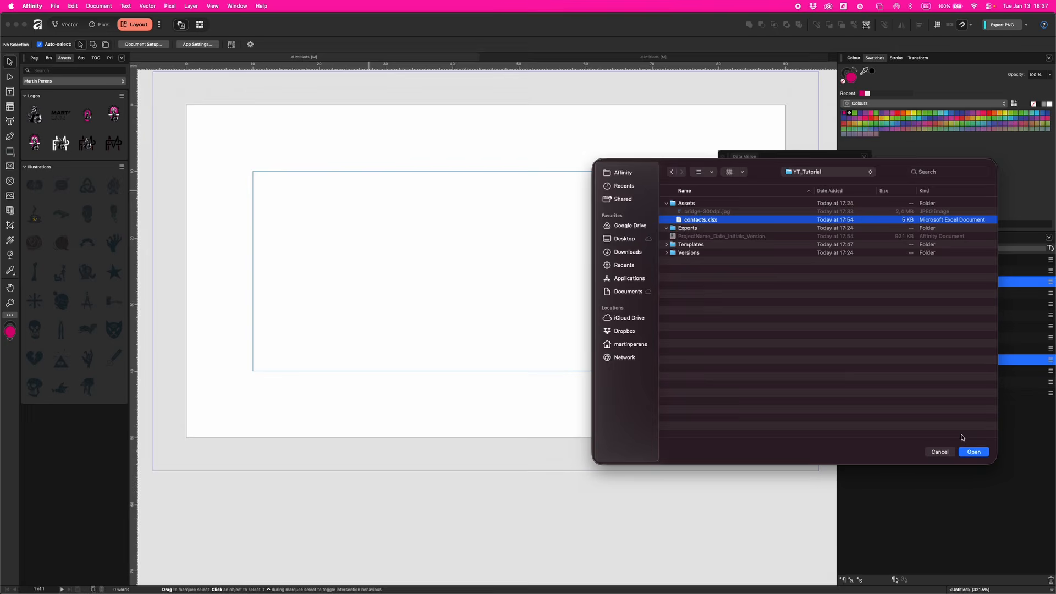
left_click(974, 452)
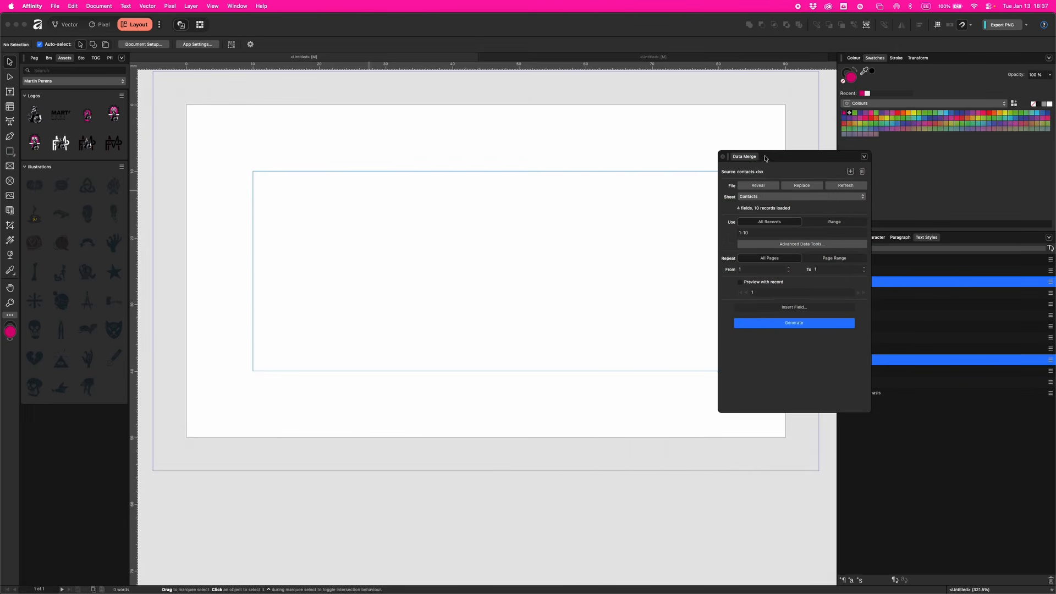
Step: Draw a text frame about 49 by 11 mm from the upper-left margin corner and insert the Name merge field
left_click_drag(777, 159, 672, 125)
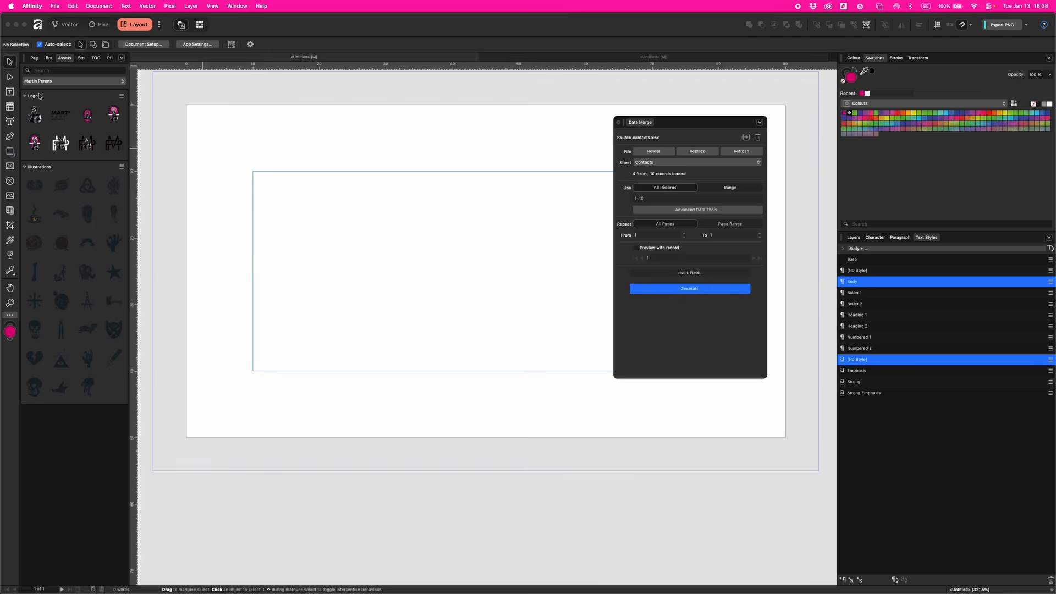
left_click(10, 91)
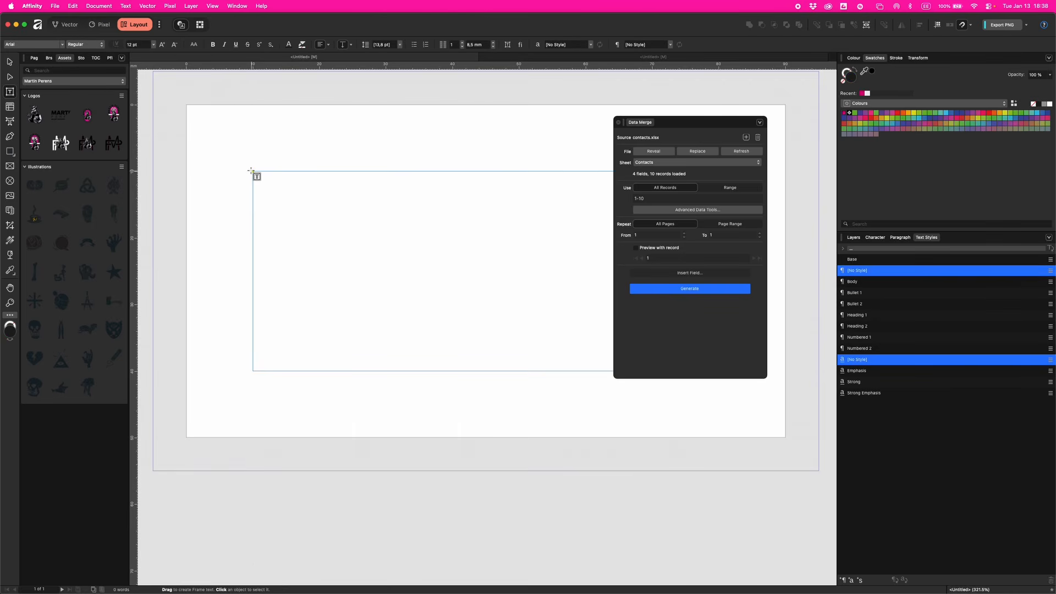
left_click_drag(253, 171, 580, 246)
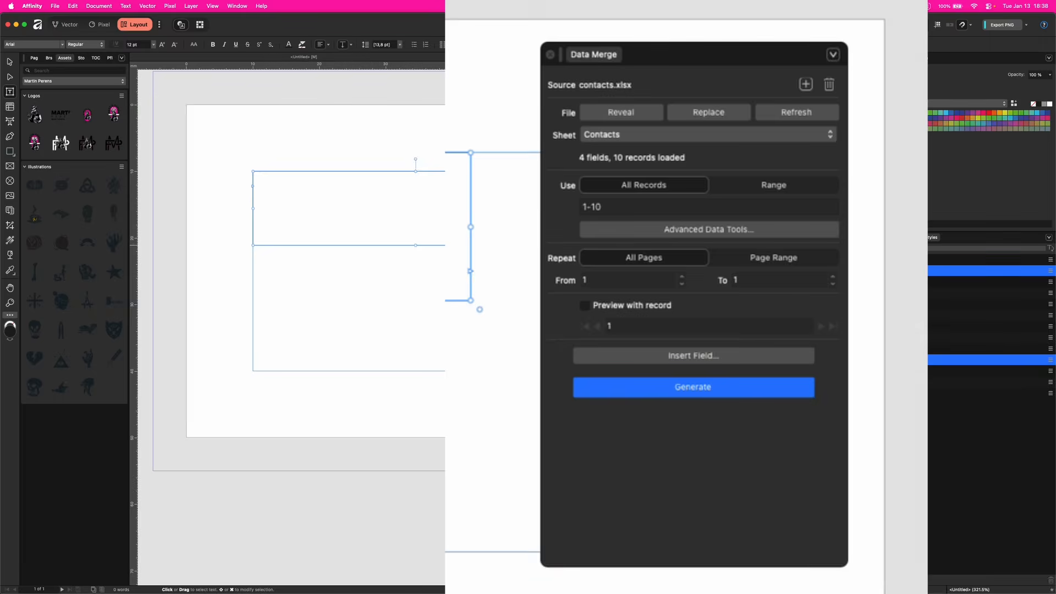
left_click(695, 355)
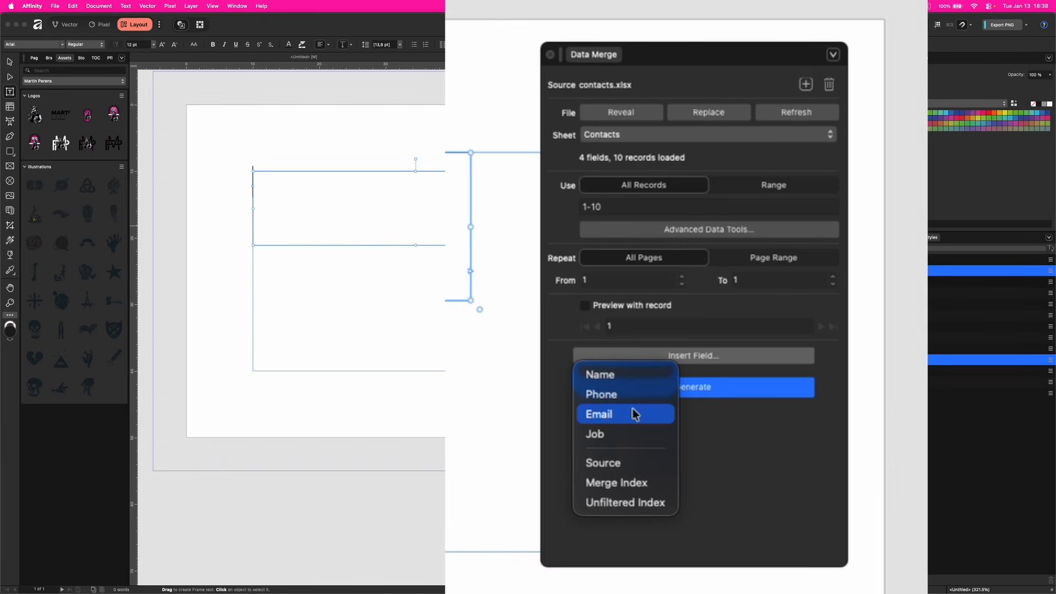
left_click(632, 381)
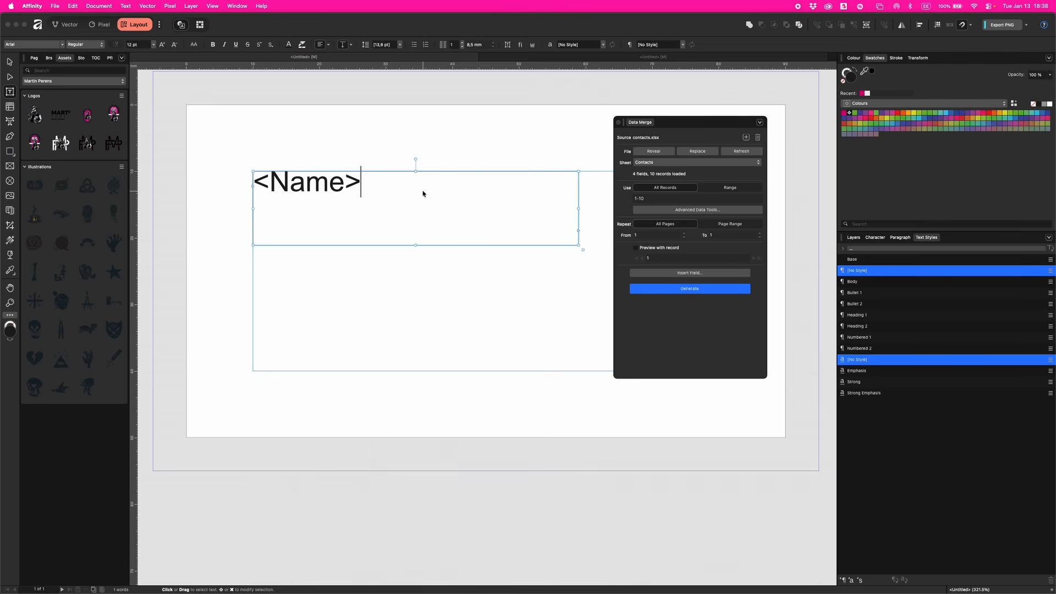
Step: Shrink the Name frame to about 47 by 5 mm and duplicate it three times in a stack below
double_click(566, 223)
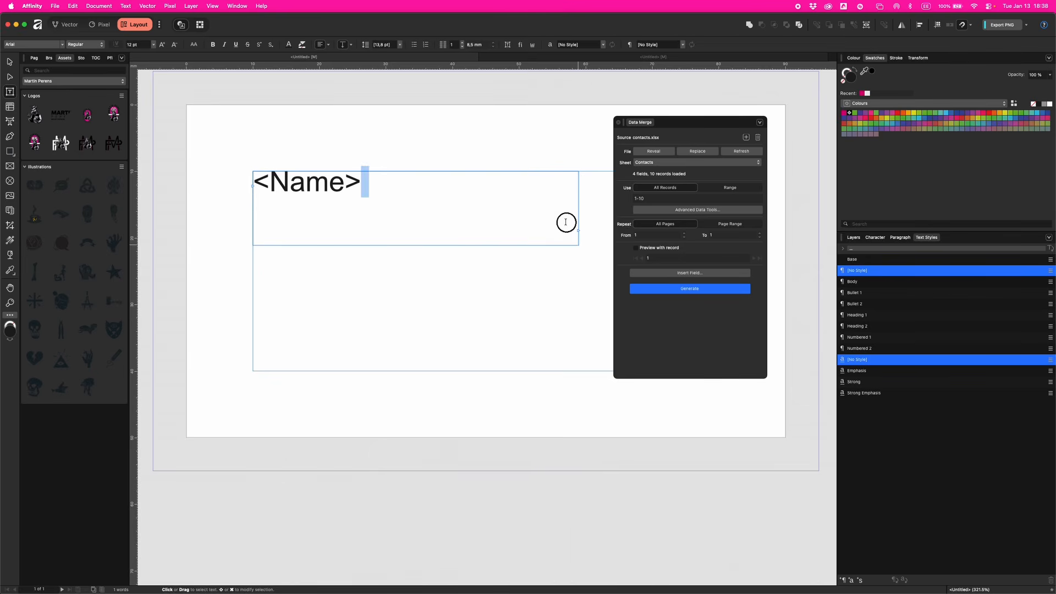
left_click(13, 62)
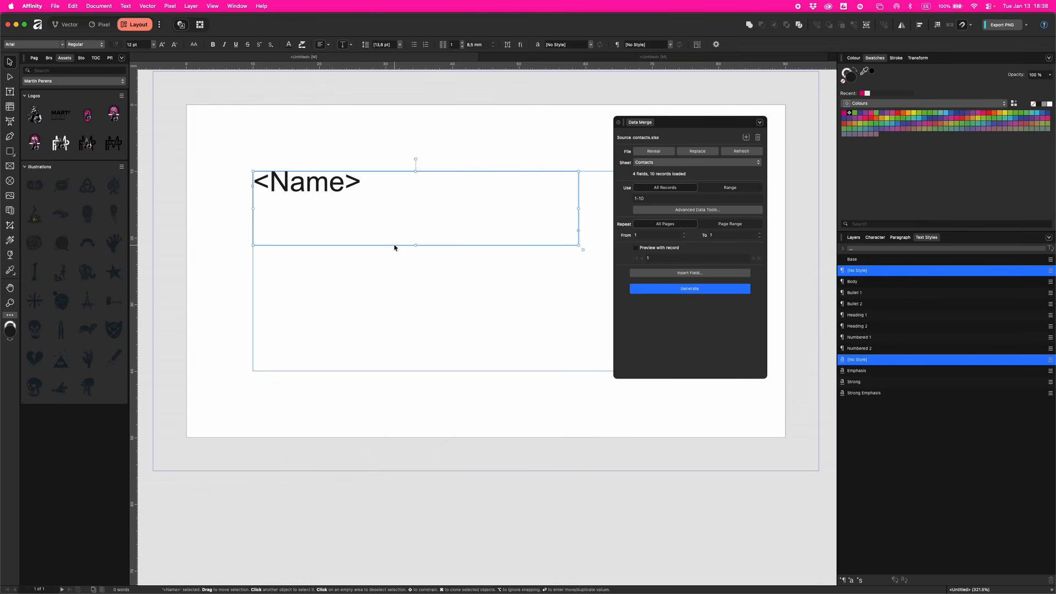
left_click_drag(579, 245, 566, 207)
left_click_drag(295, 190, 296, 328)
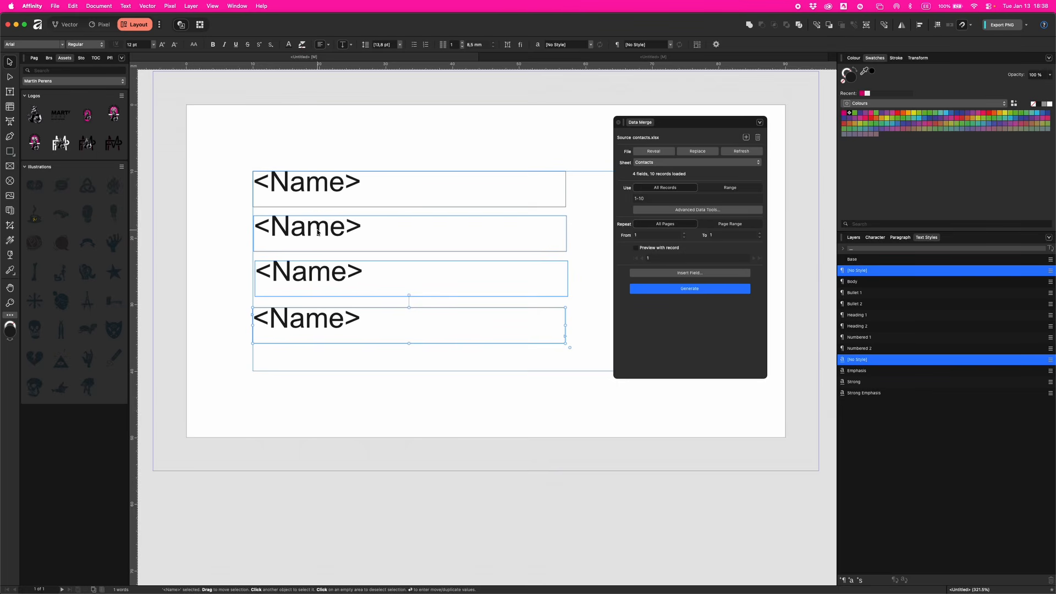
Step: Replace the merge field in the second frame with Phone
left_click(317, 233)
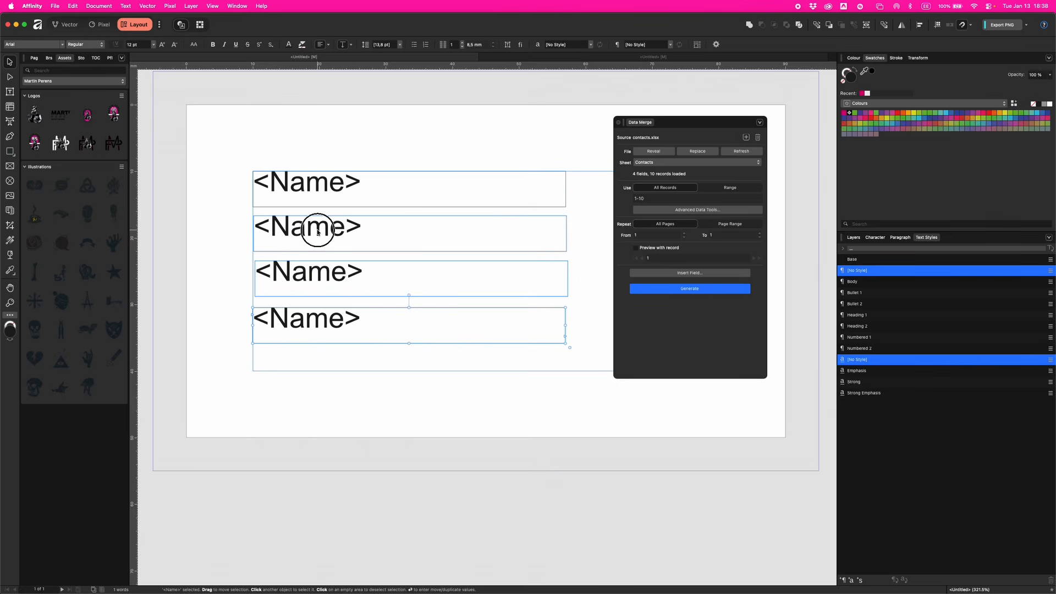
left_click(682, 273)
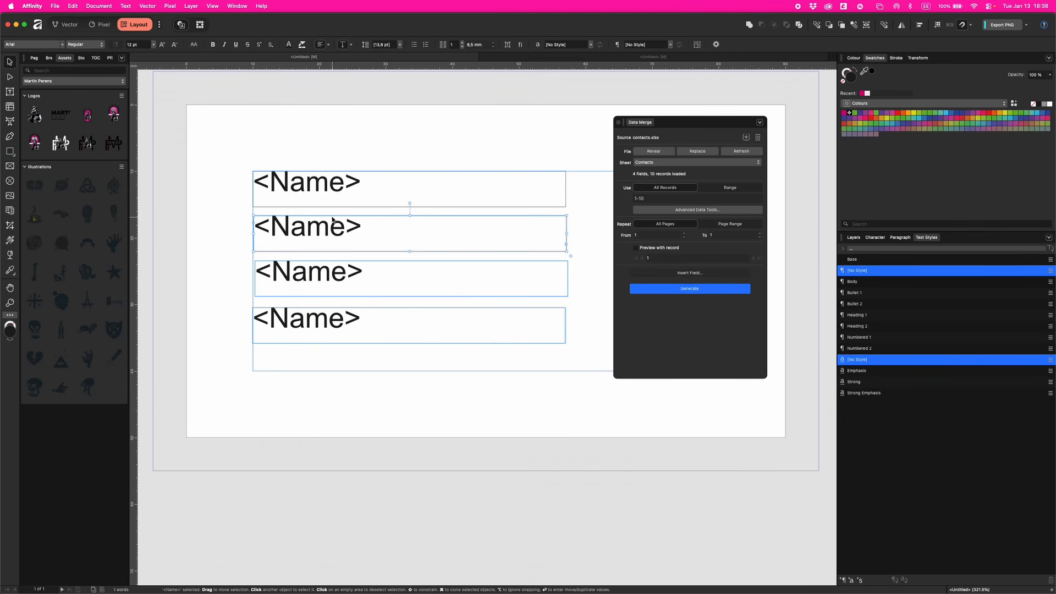
left_click(699, 272)
left_click(665, 293)
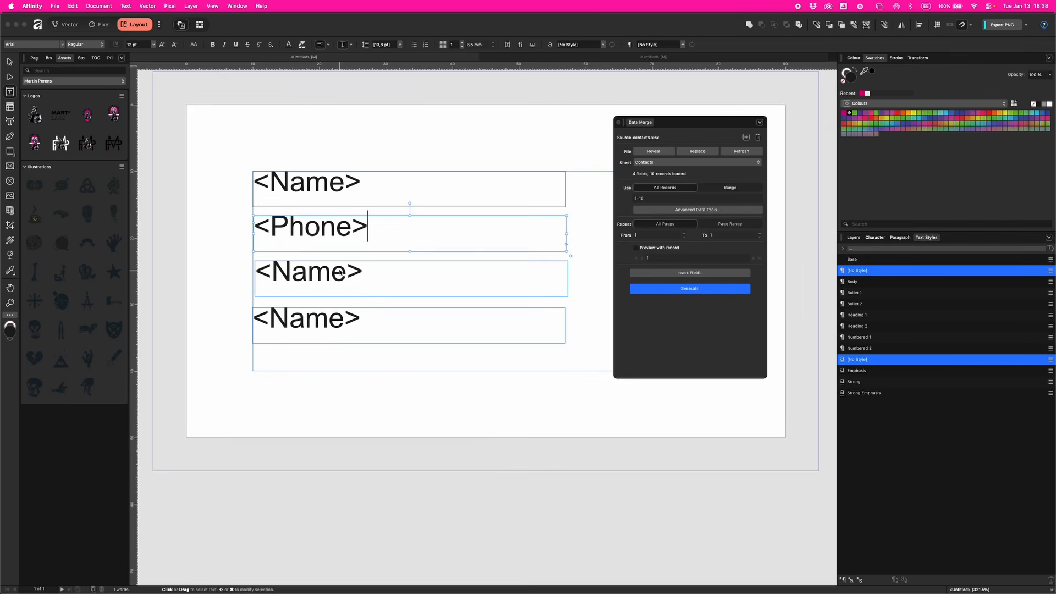
Step: Replace the merge field in the third frame with Email and the one in the fourth frame with Job
double_click(340, 272)
left_click(716, 273)
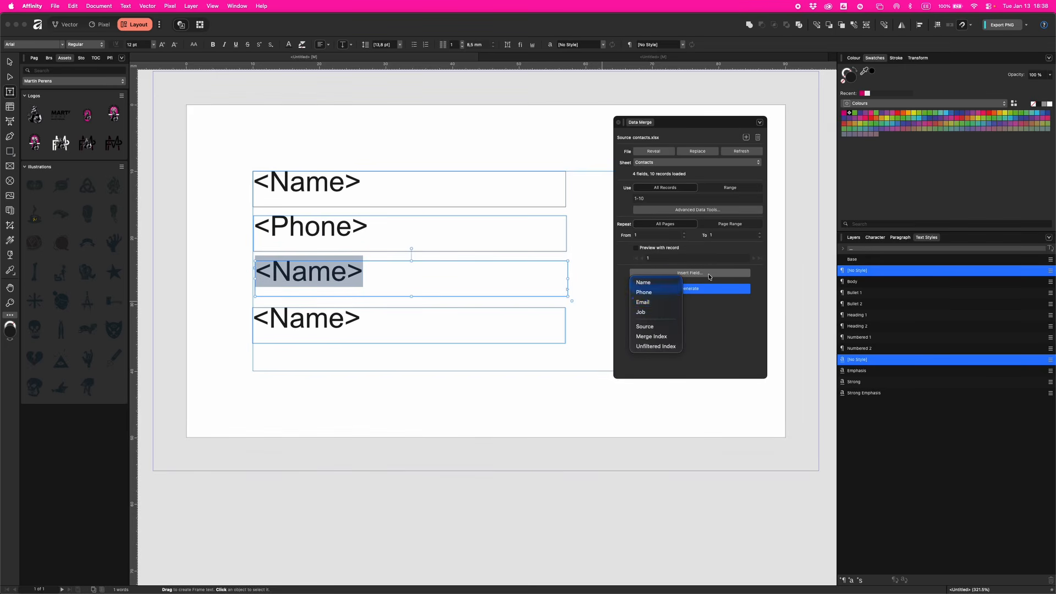
left_click(664, 302)
double_click(341, 318)
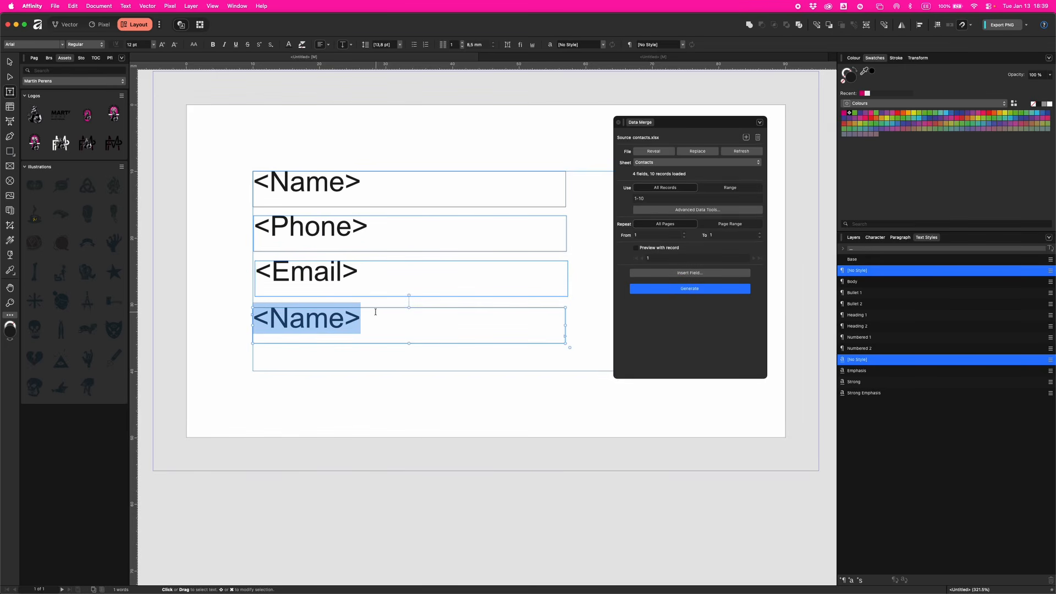
left_click(680, 274)
left_click(665, 312)
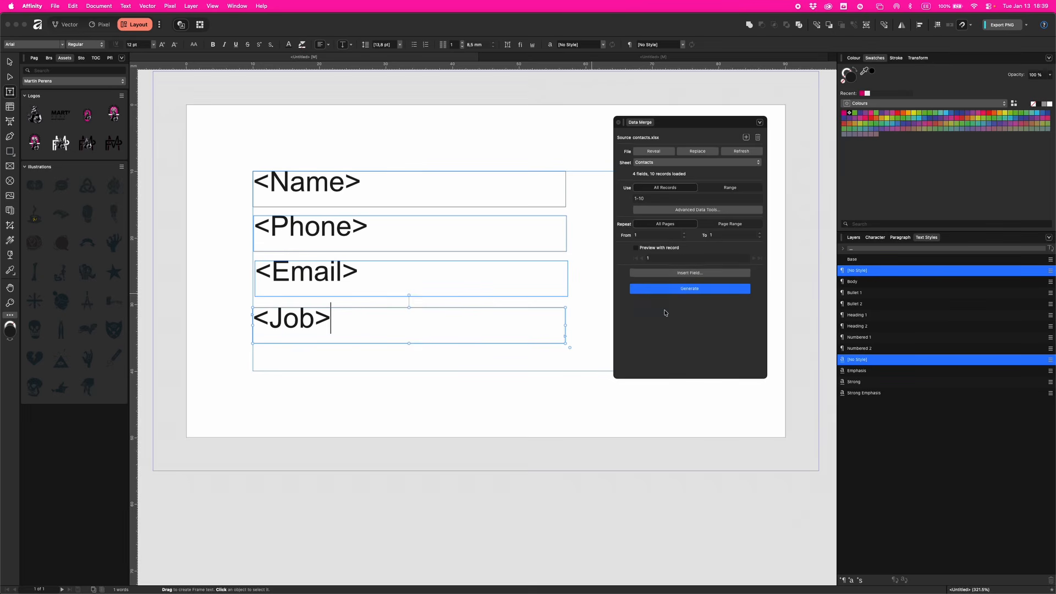
left_click(10, 62)
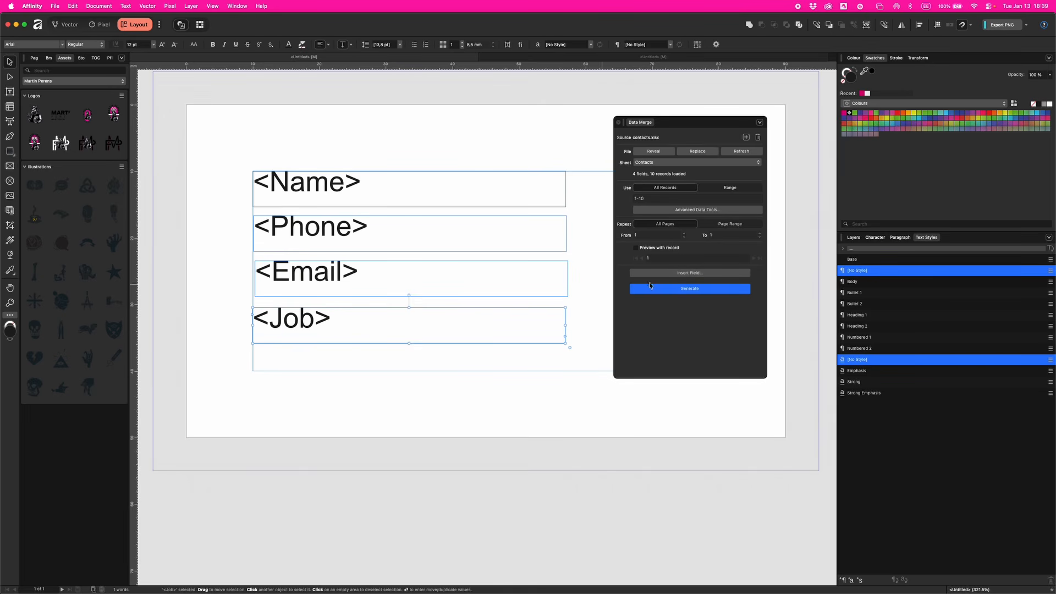
Step: Select all four merge field frames and enable the data preview with record 1
left_click(580, 350)
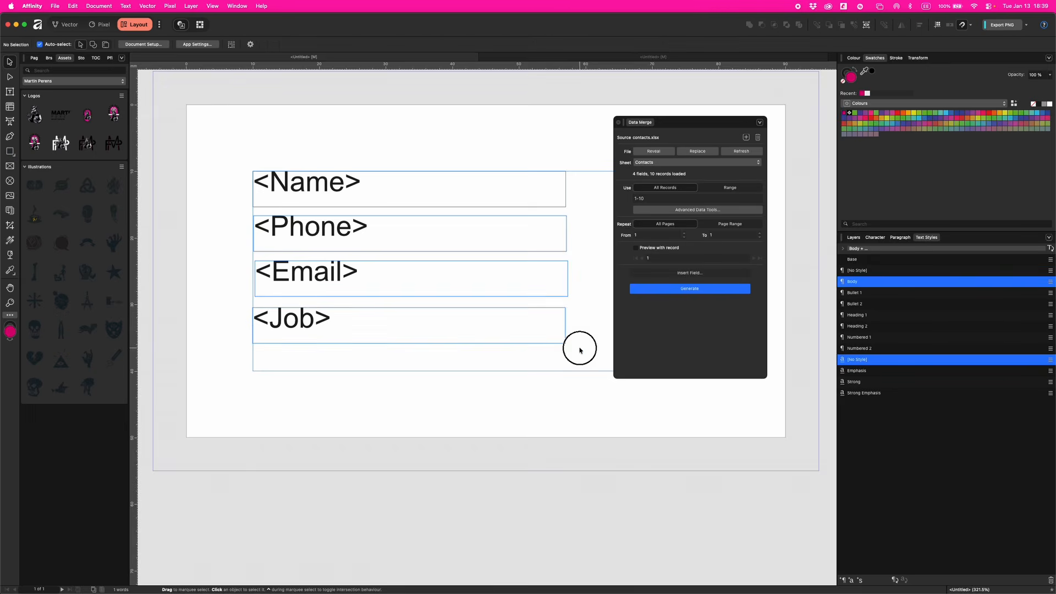
left_click_drag(579, 350, 254, 142)
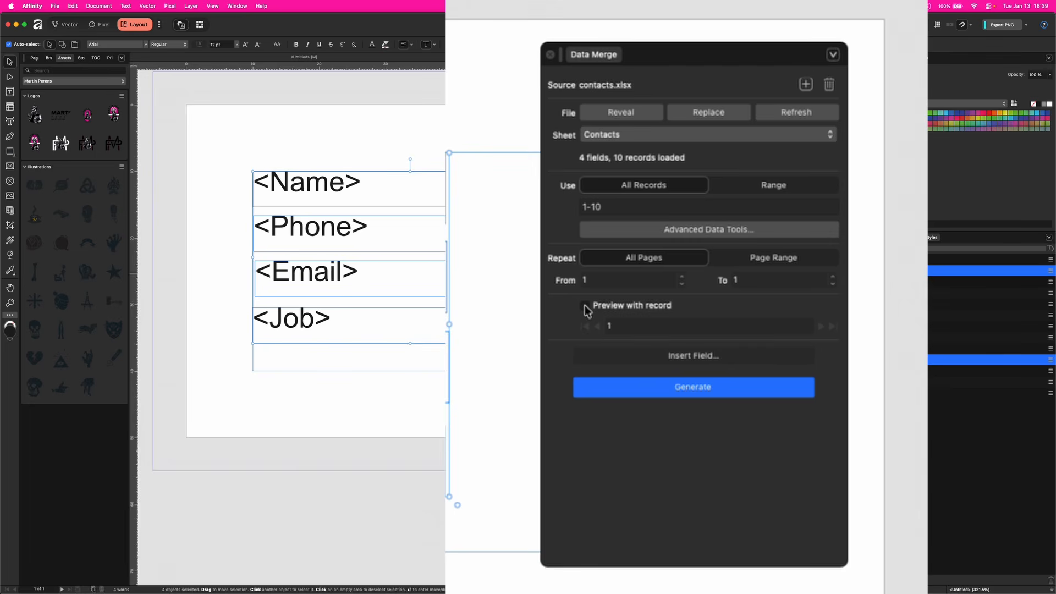
left_click(586, 307)
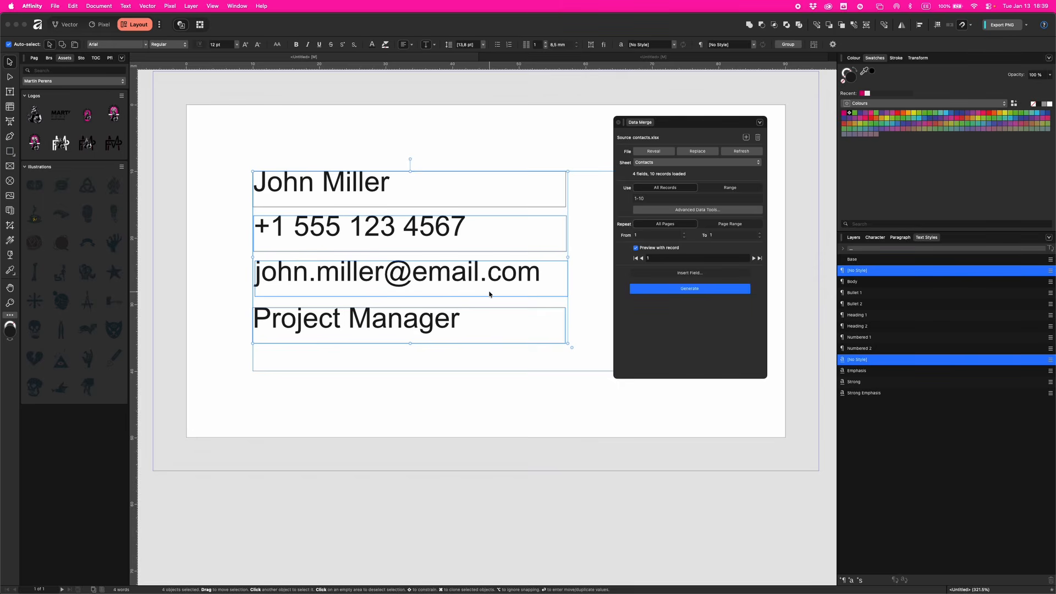
Step: Right-align the phone and email text and move both frames about 19 mm right and 21 mm down, below the job title
left_click_drag(679, 123, 754, 124)
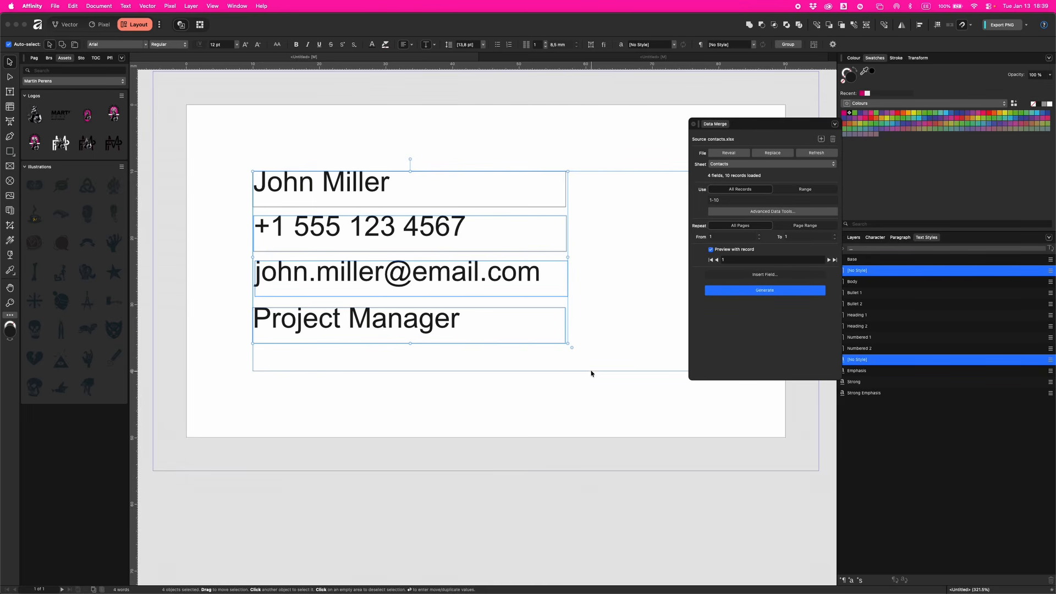
left_click(548, 344)
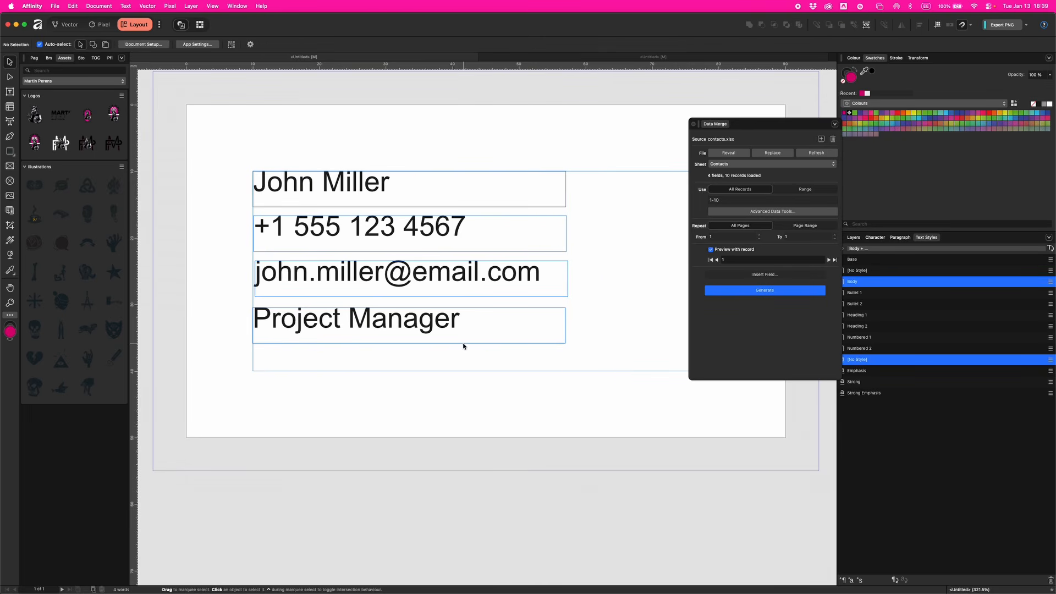
left_click(495, 270)
left_click(427, 242, "shift")
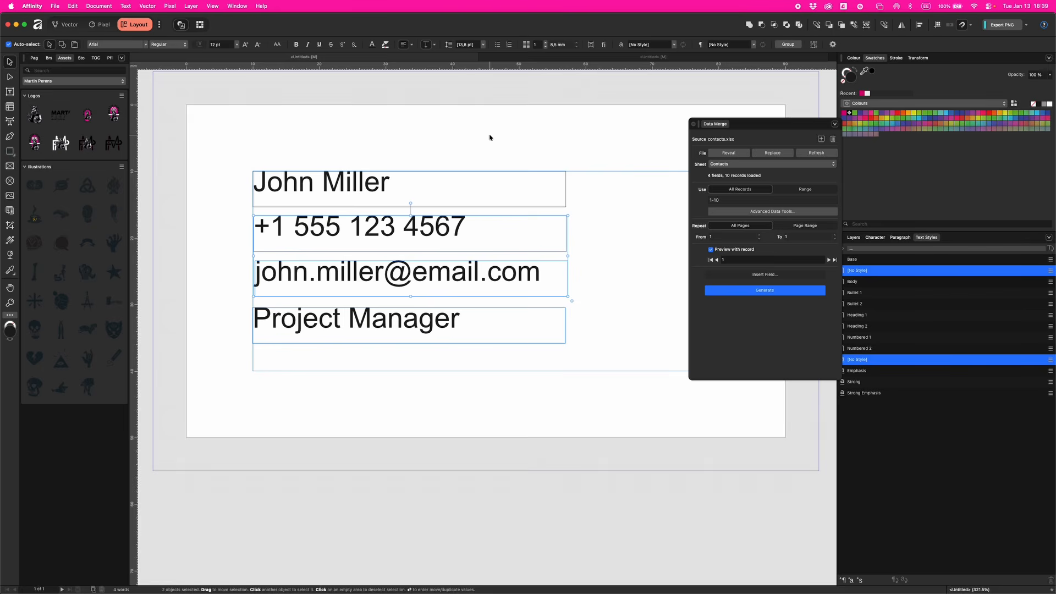
left_click(405, 45)
left_click(405, 45)
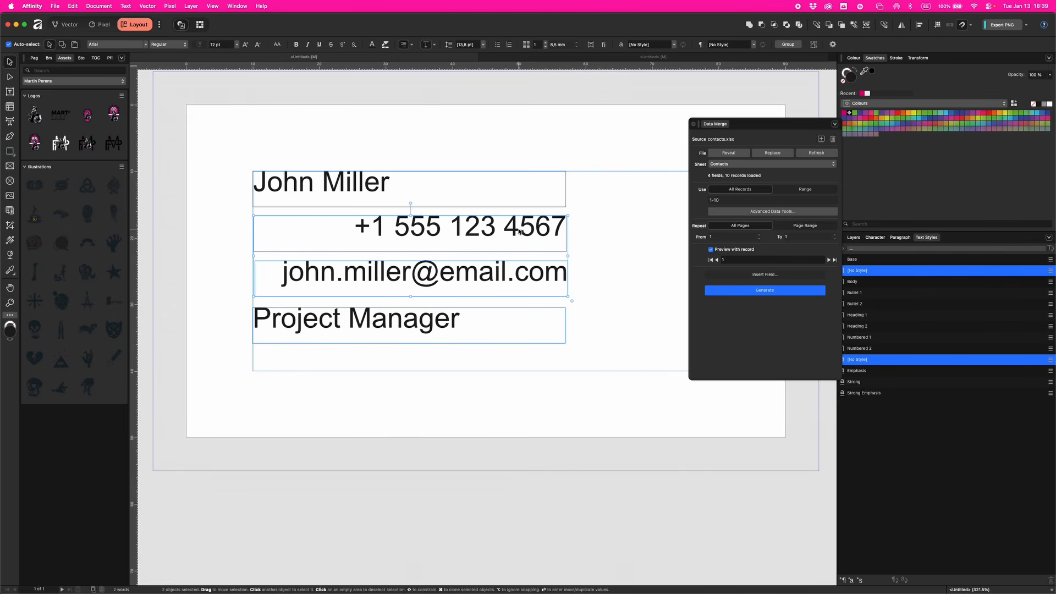
left_click_drag(517, 234, 642, 373)
Step: Scale the name frame with its text up to 28 pt, about 50 by 8 mm, and clear the Data Merge window off the card
left_click(418, 302)
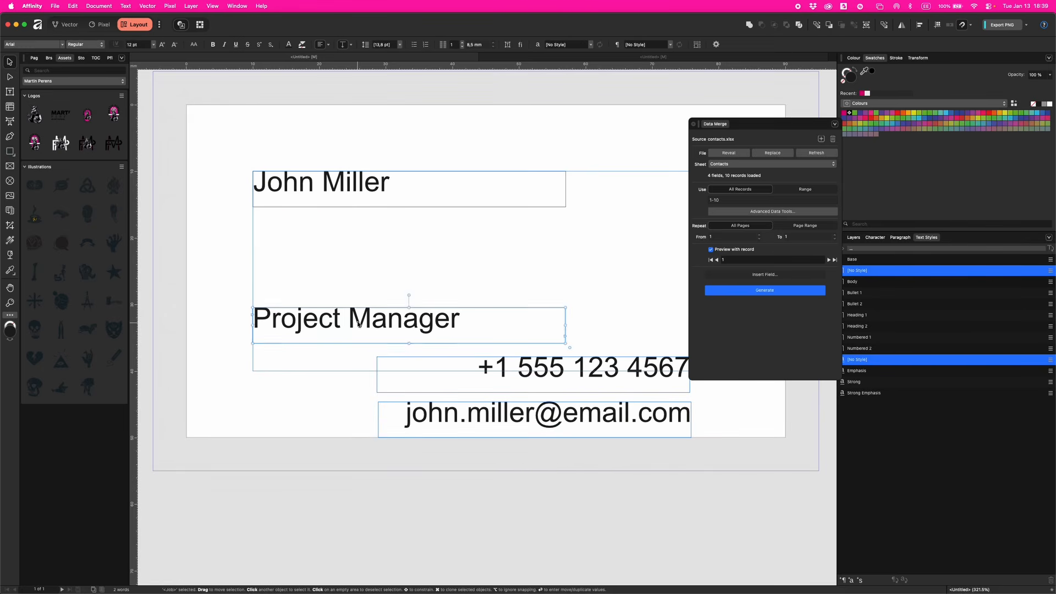
left_click_drag(565, 207, 593, 231)
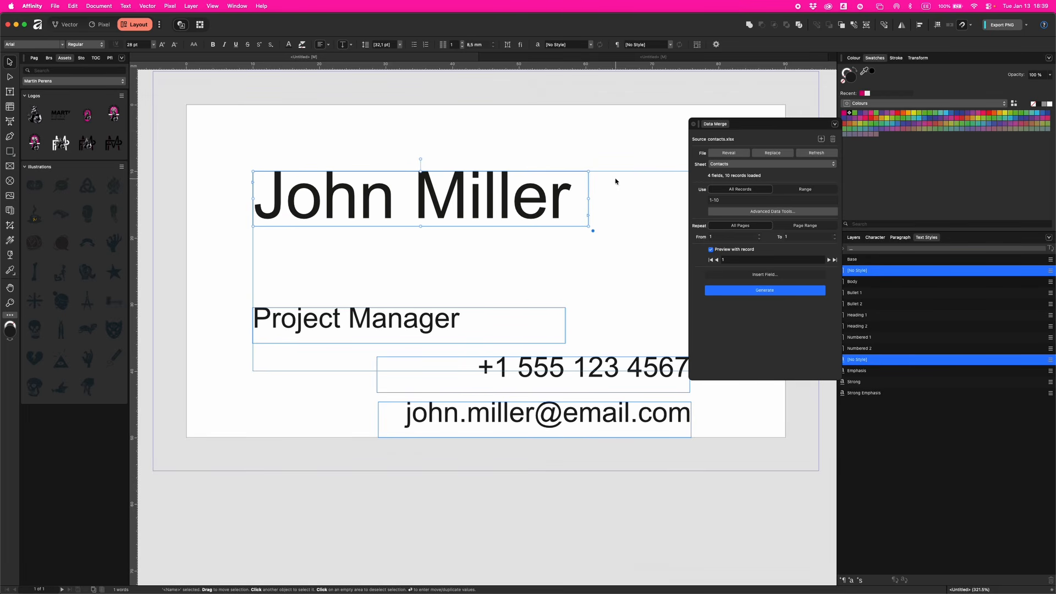
left_click_drag(801, 120, 891, 119)
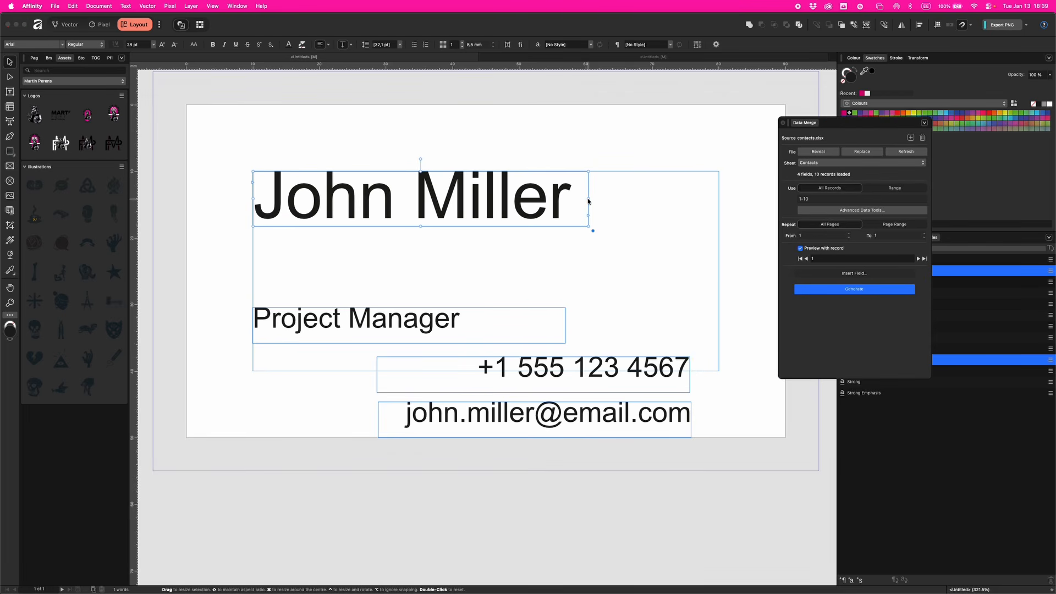
Step: Widen the name frame past the card's right margin and move the job title frame directly beneath the name
left_click_drag(590, 200, 746, 201)
left_click_drag(350, 324, 319, 249)
Step: Scale the phone and email frames with their text down to 7.4 pt and align them to the lower-right corner of the margins
left_click(623, 385)
left_click(626, 421, "shift")
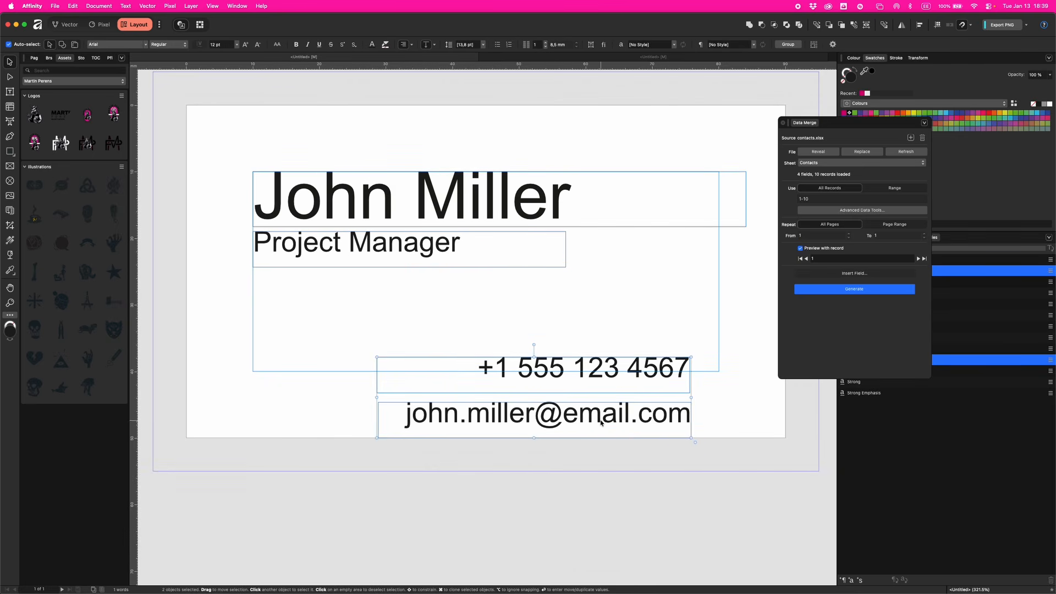
left_click_drag(600, 421, 576, 357)
left_click_drag(668, 374, 552, 346)
left_click_drag(514, 305, 667, 332)
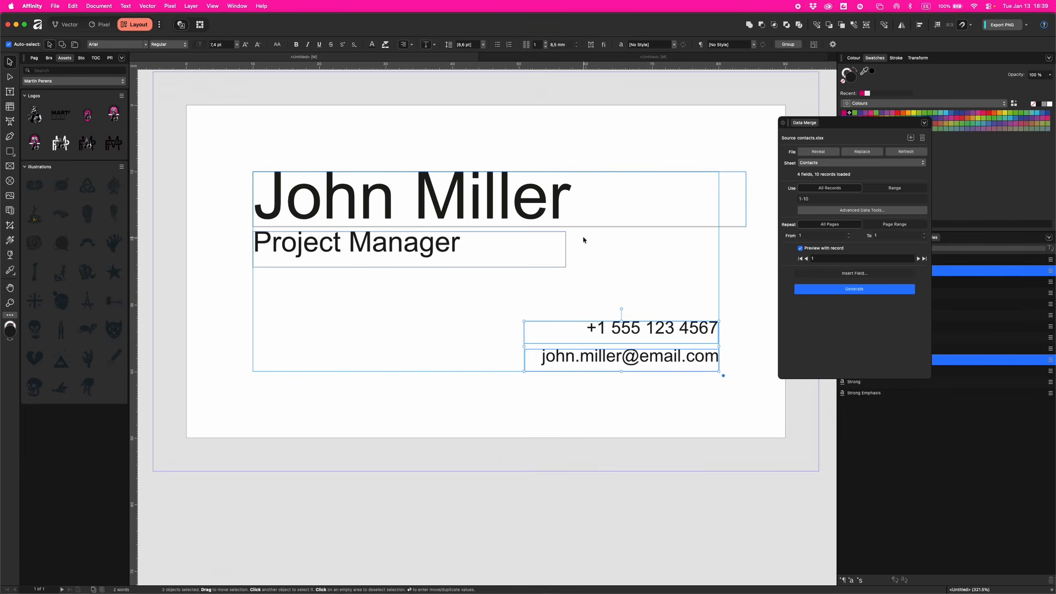
Step: Turn off the record preview and generate the merged document from all records of the Contacts sheet
left_click(801, 249)
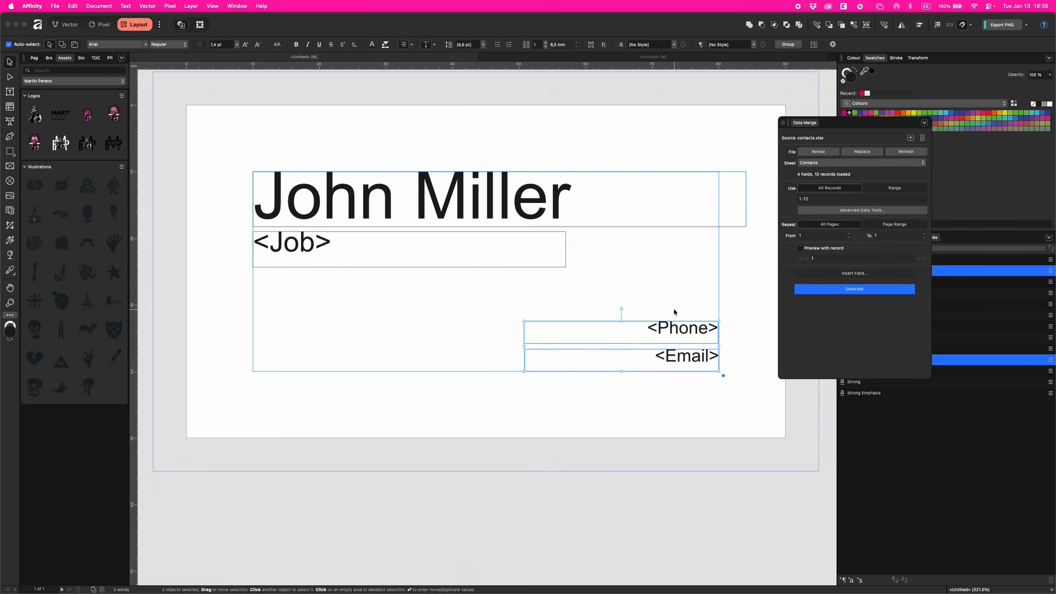
left_click(620, 190)
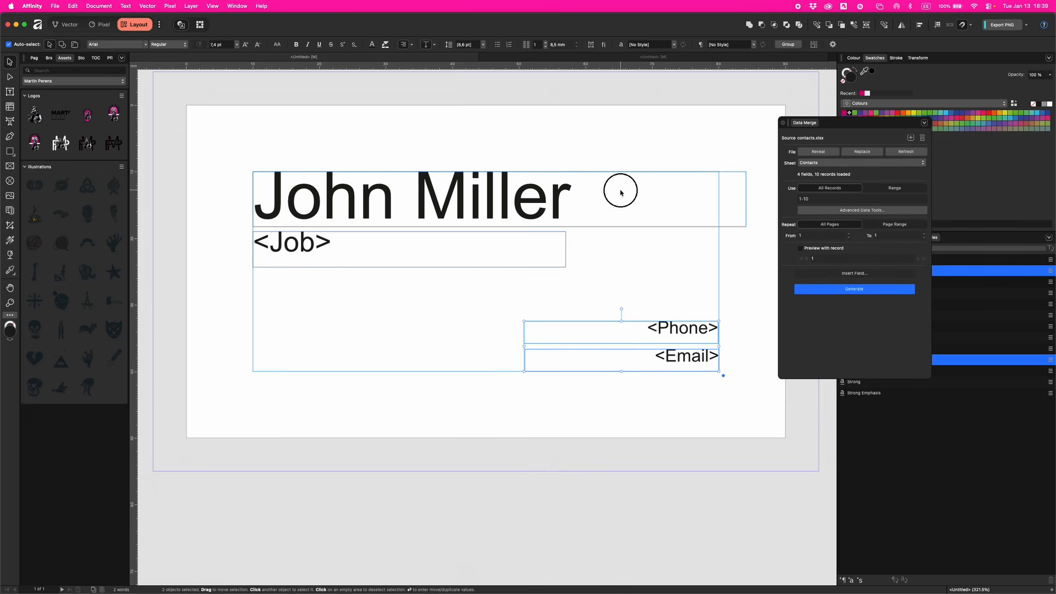
left_click(799, 251)
left_click(800, 250)
left_click(750, 206)
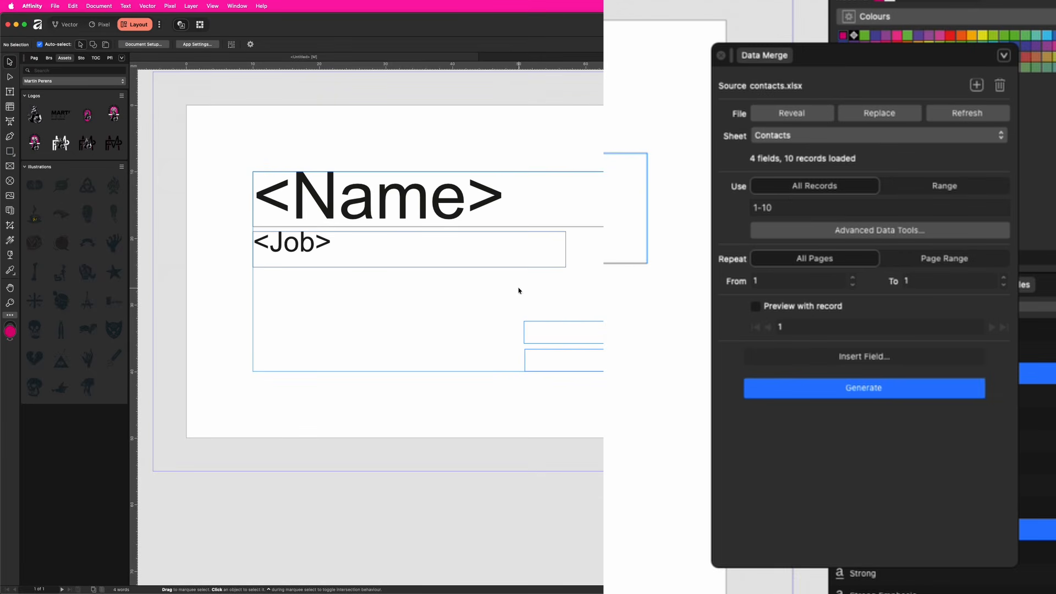
left_click(879, 389)
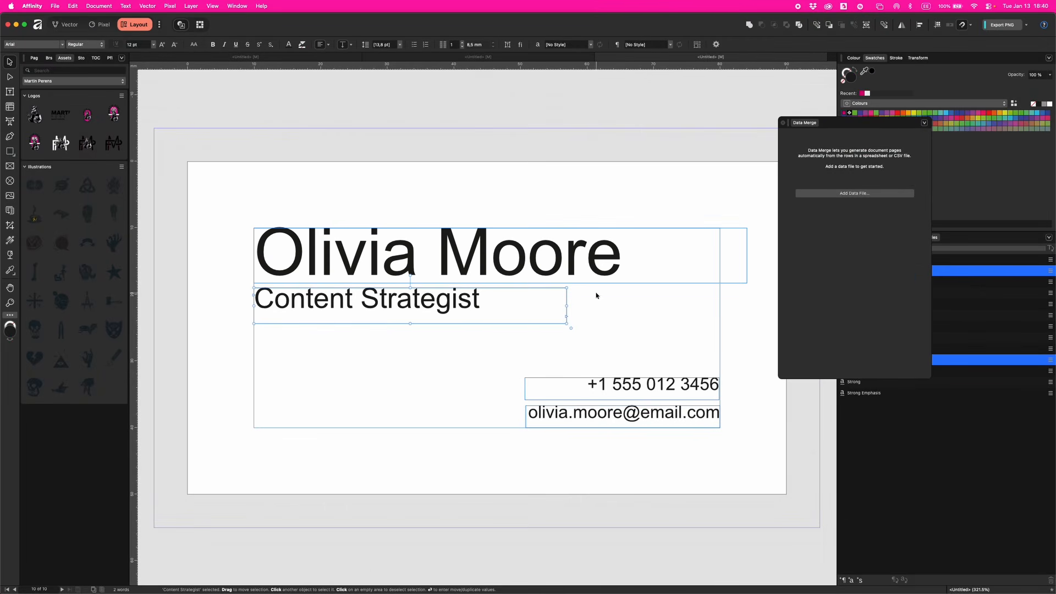
Step: Examine the generated business cards in the page thumbnails and on the canvas, checking names, job titles and contact details
left_click(35, 59)
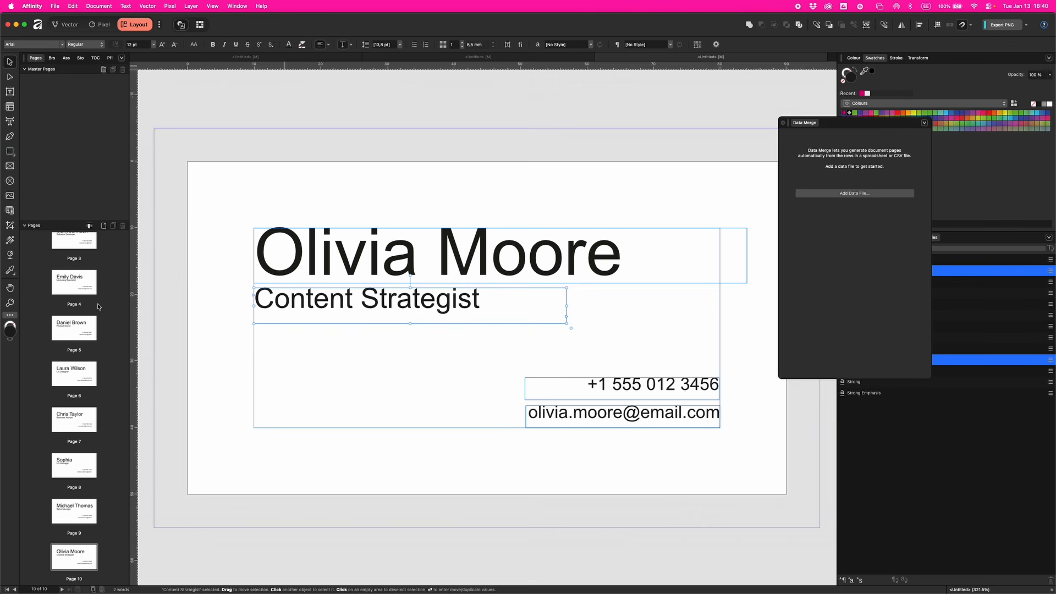
scroll(72, 265, "up", 5)
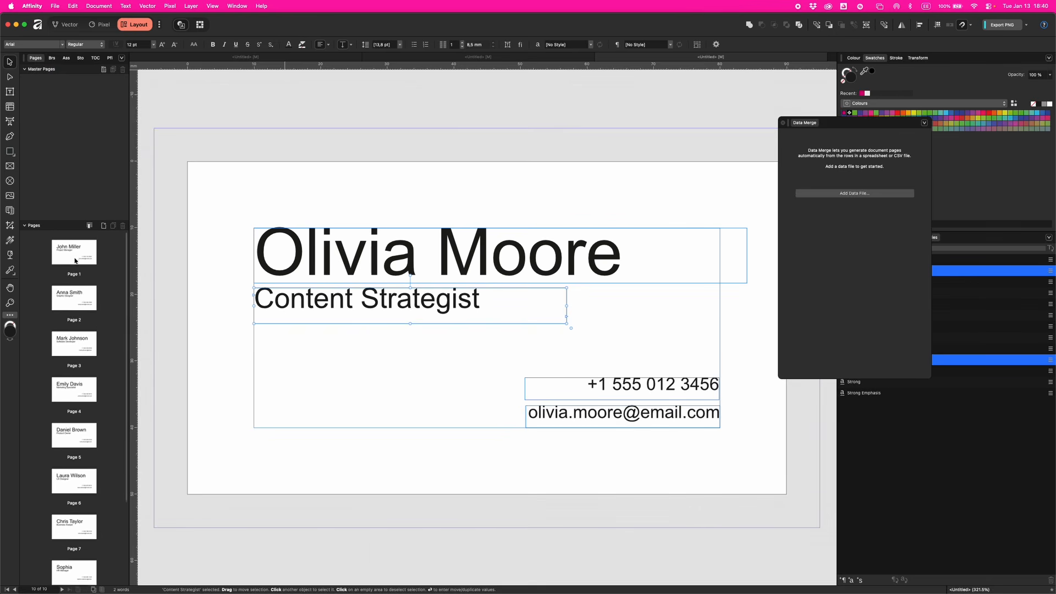
scroll(70, 268, "down", 5)
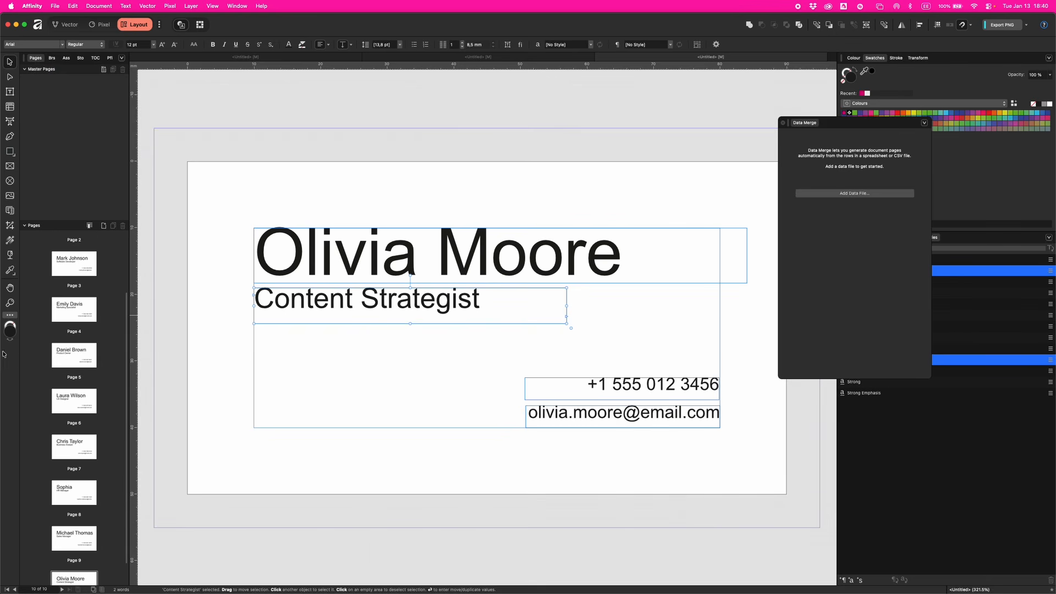
scroll(557, 336, "down", 3)
scroll(557, 336, "down", 5)
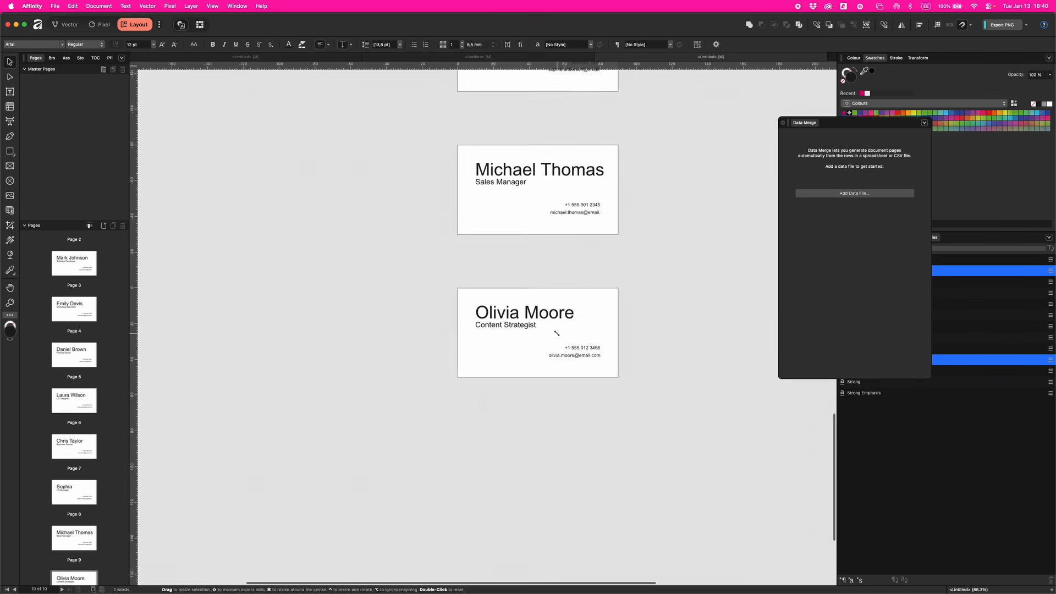
scroll(557, 337, "up", 6)
scroll(557, 337, "up", 5)
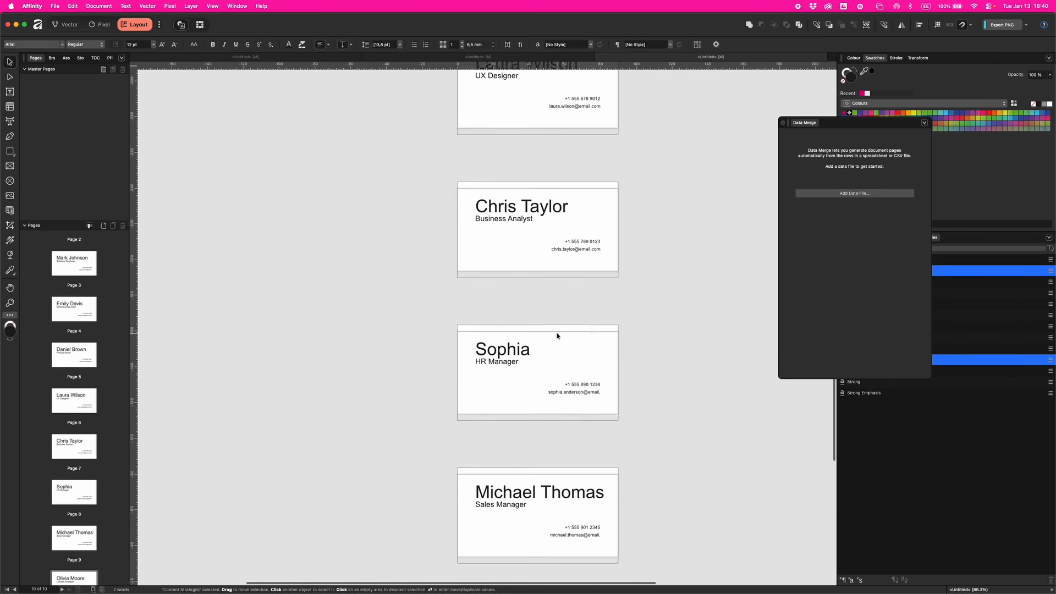
scroll(558, 337, "up", 8)
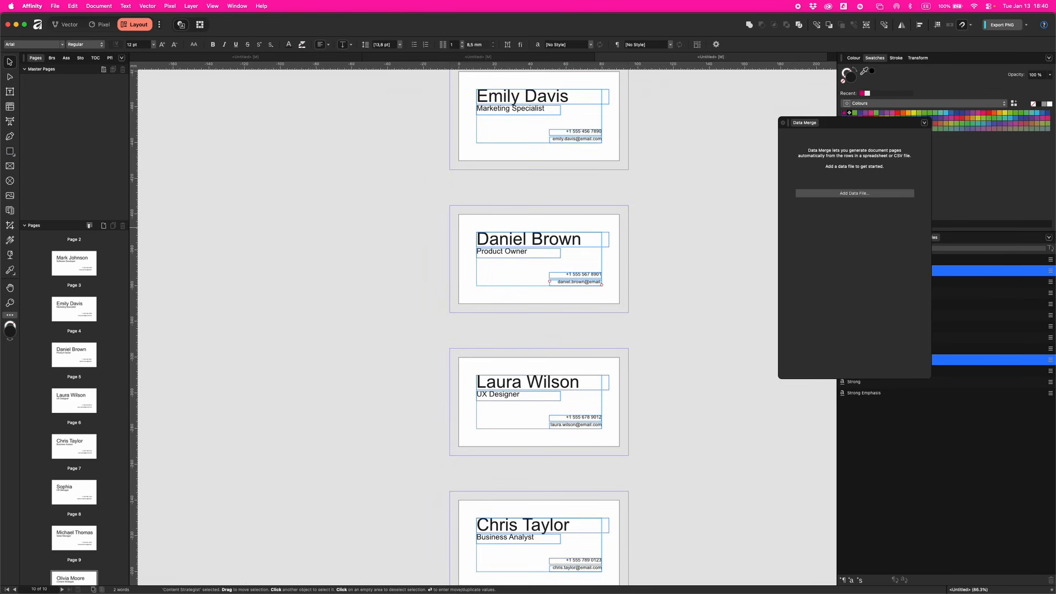
Step: Switch to Finder and bring up the YT_Tutorial project folder on the Desktop
left_click(29, 84)
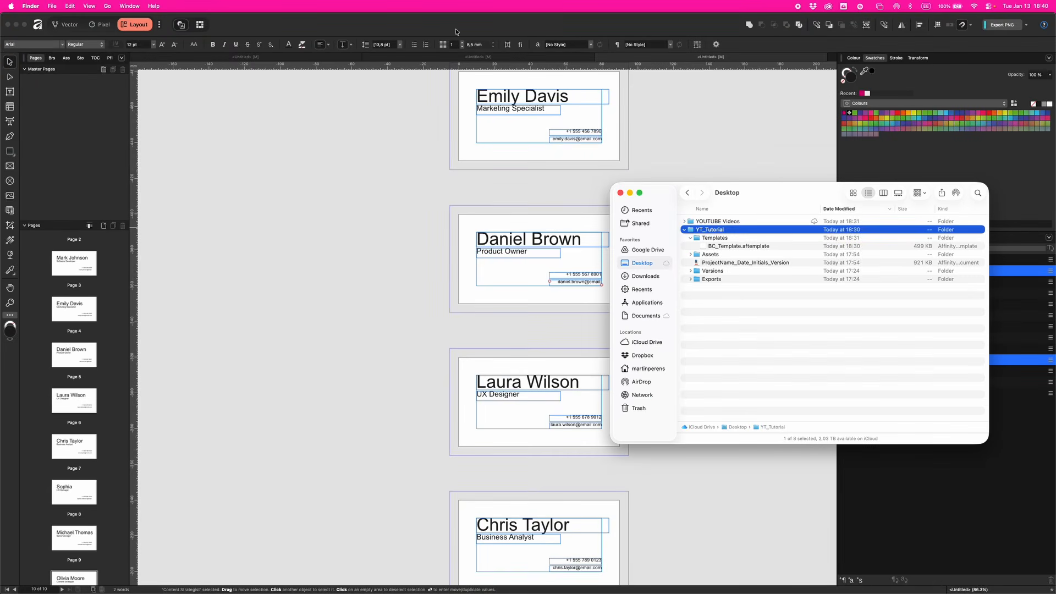